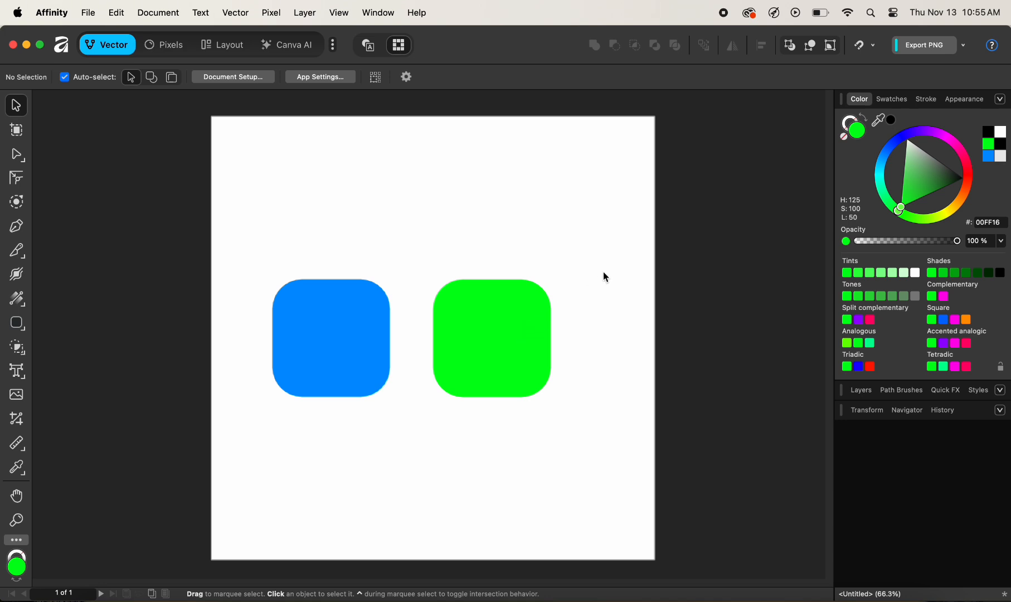
Switch snapping on and back off, and look over the quick snapping options.
{"action": "left_click", "coordinate": [861, 47]}
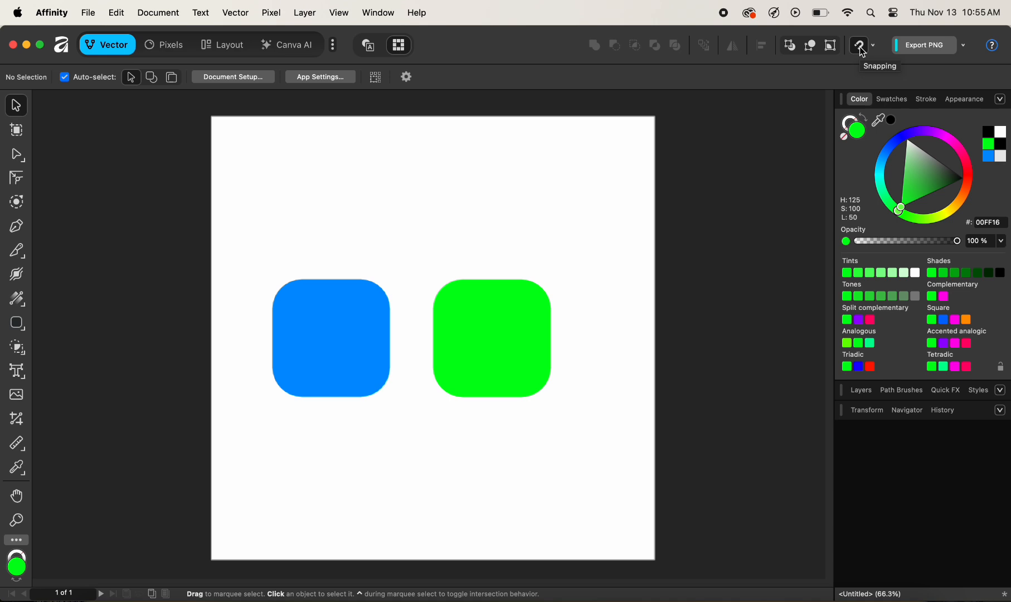
{"action": "left_click", "coordinate": [861, 47]}
{"action": "left_click", "coordinate": [873, 46]}
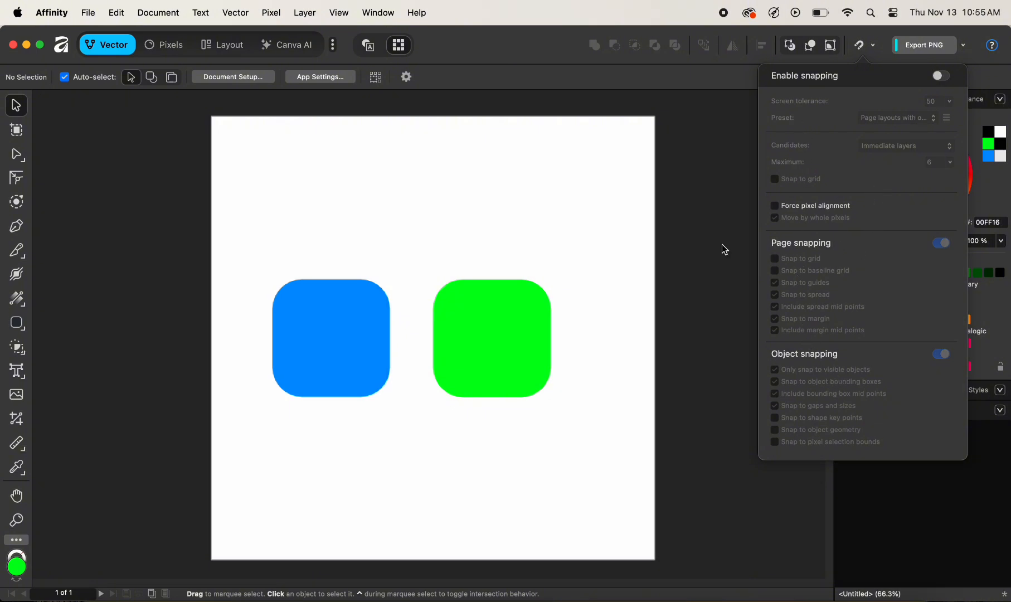
{"action": "left_click", "coordinate": [501, 76]}
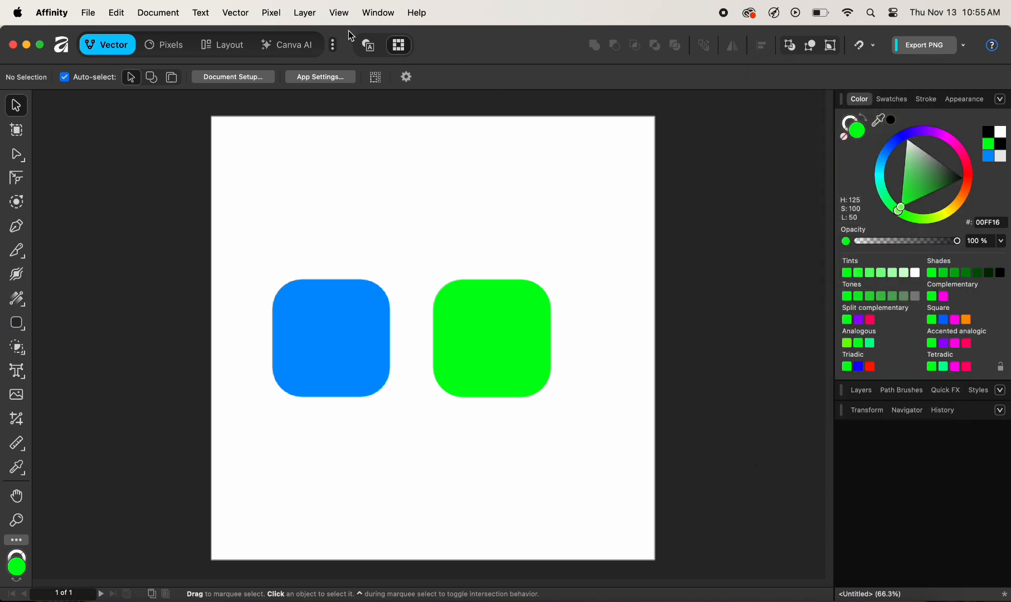
Review the snapping options in the standalone Snapping dialog and close it.
{"action": "left_click", "coordinate": [342, 16]}
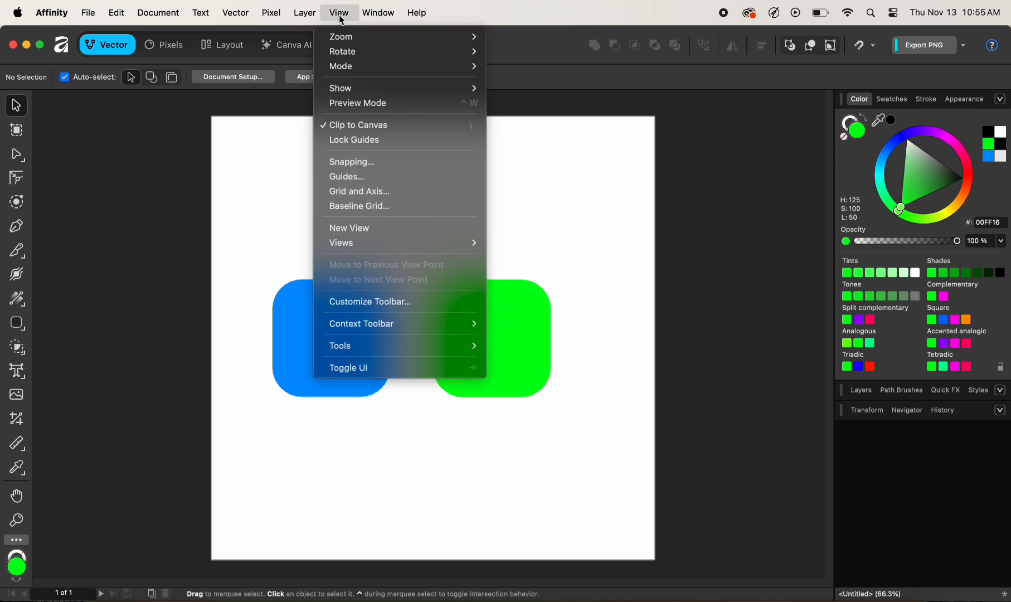
{"action": "left_click", "coordinate": [356, 161]}
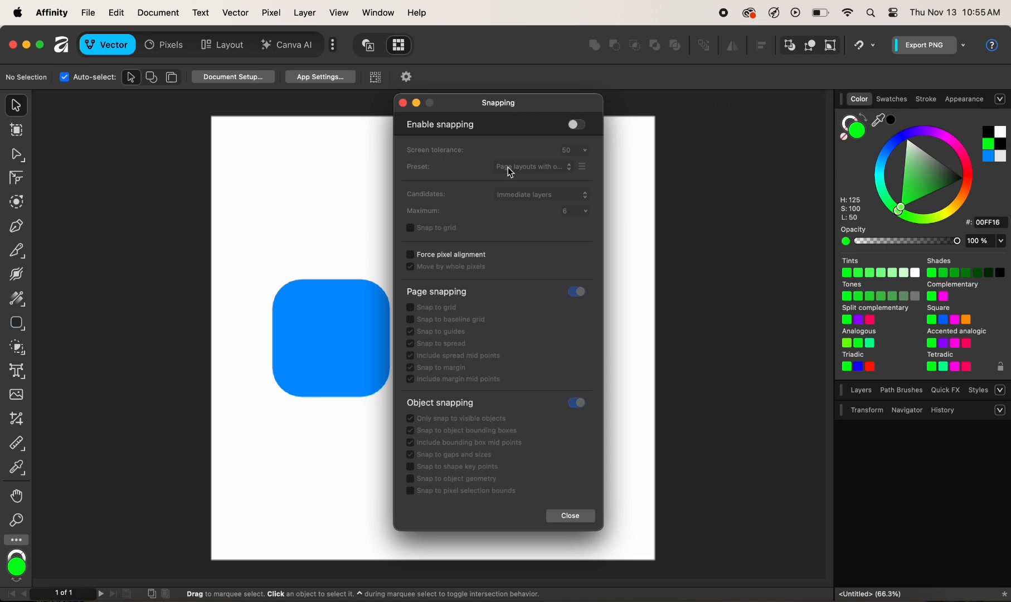
{"action": "left_click", "coordinate": [566, 517]}
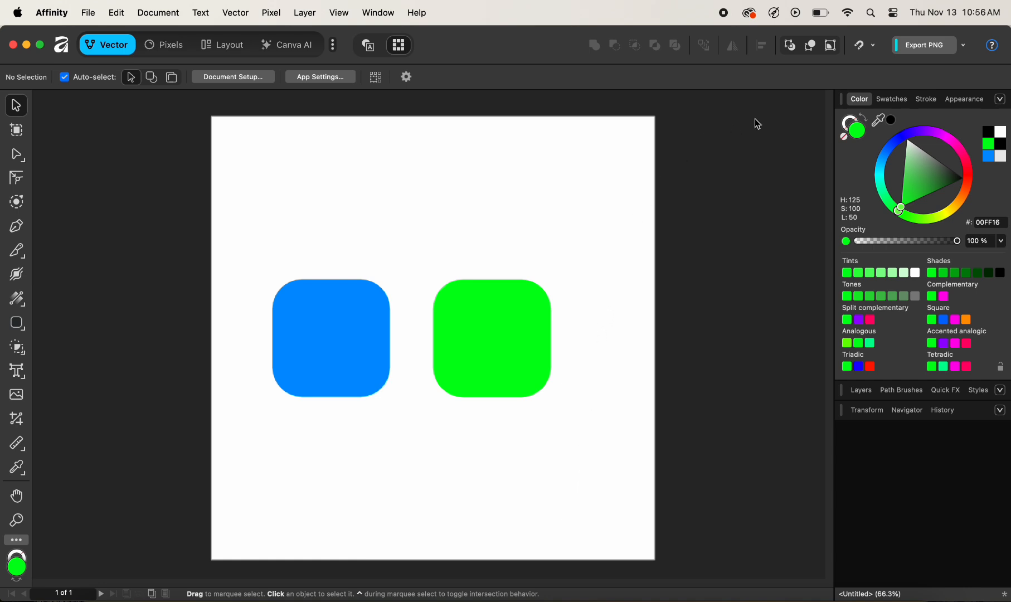
Enable snapping and move the green rounded square until it snaps flush against the blue square's right edge.
{"action": "left_click", "coordinate": [873, 47]}
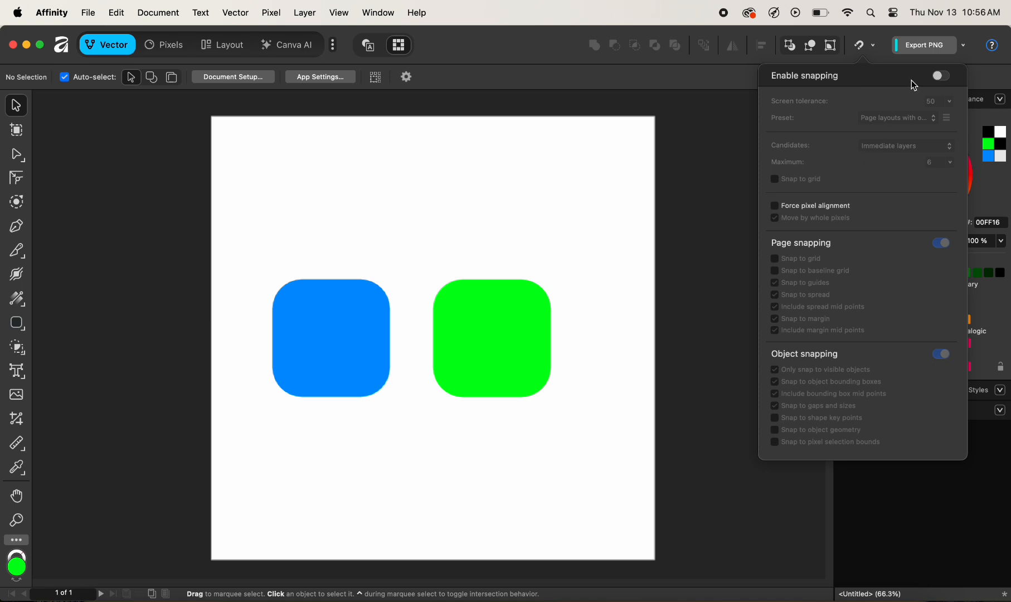
{"action": "left_click", "coordinate": [942, 78]}
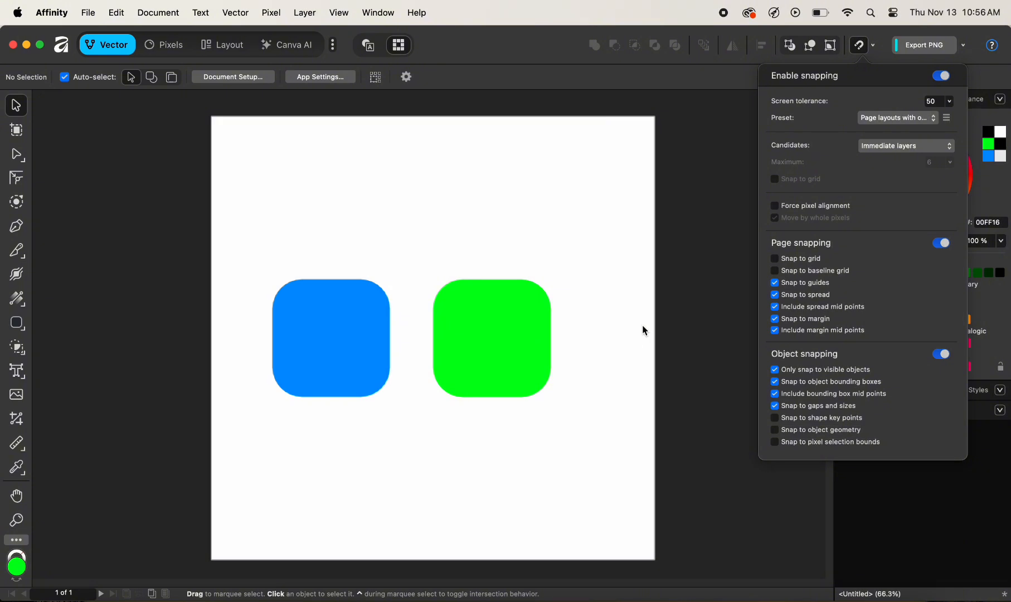
{"action": "left_click_drag", "start_coordinate": [949, 101], "coordinate": [943, 119]}
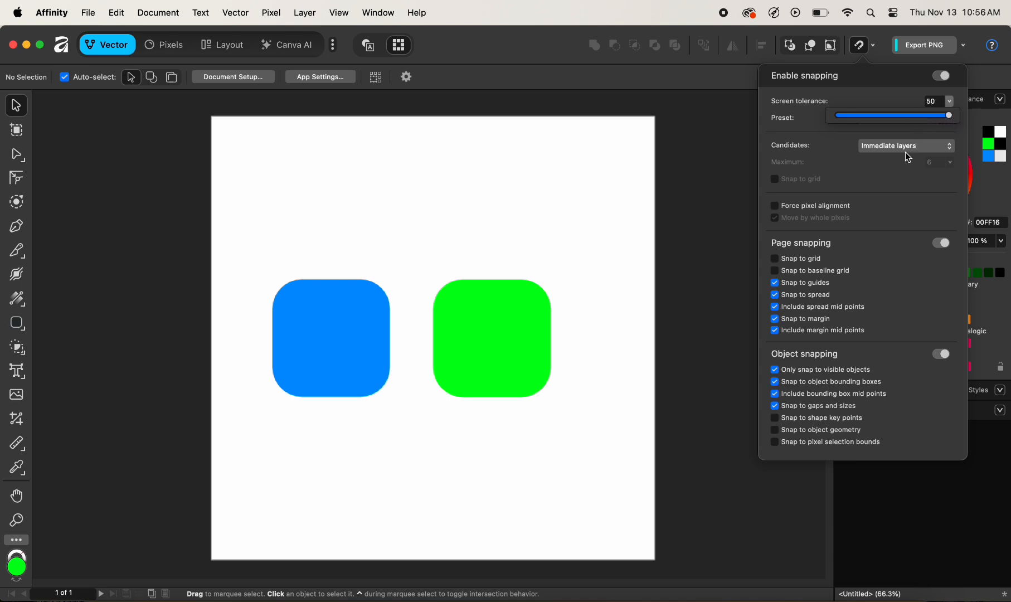
{"action": "left_click", "coordinate": [877, 95]}
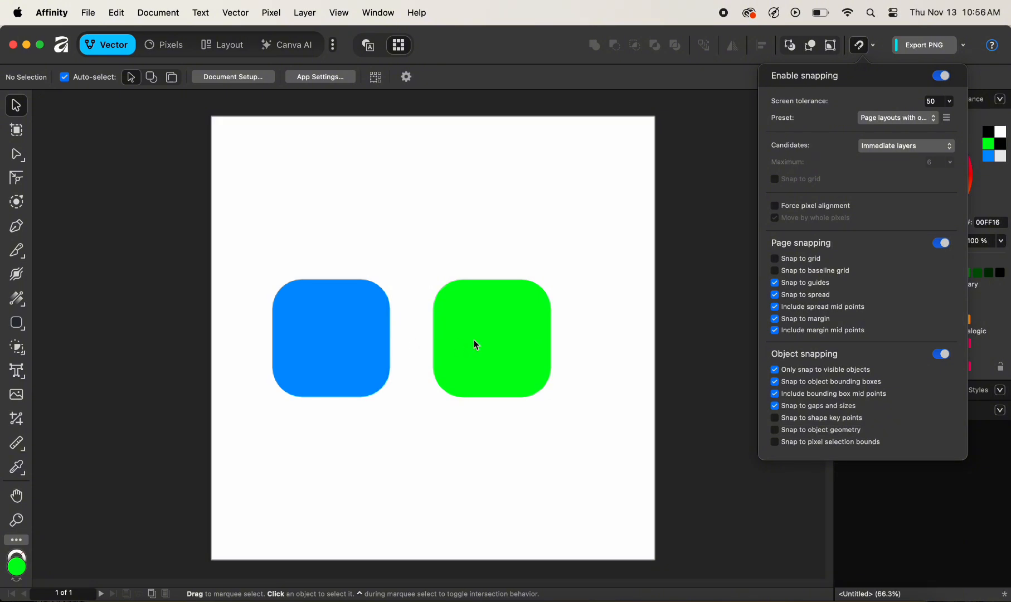
{"action": "left_click", "coordinate": [494, 333]}
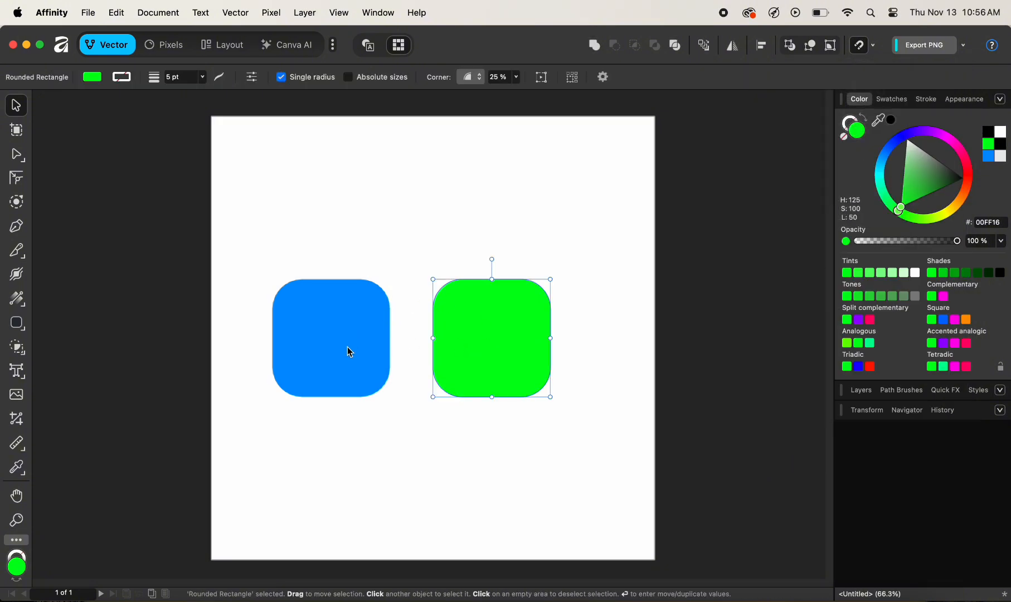
{"action": "left_click_drag", "start_coordinate": [488, 342], "coordinate": [454, 343]}
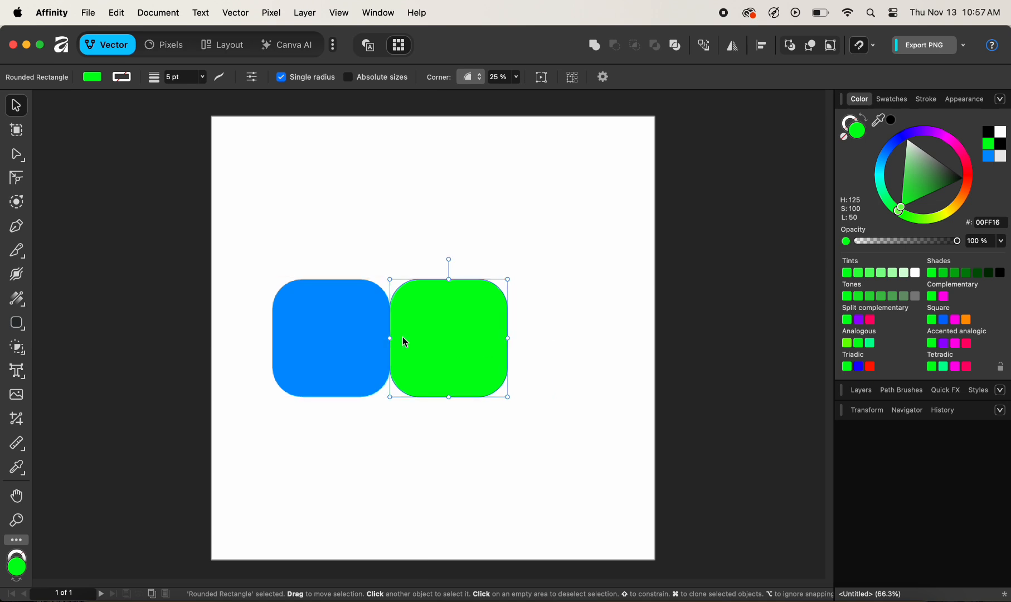
Set the snapping screen tolerance to 7, test it by moving the green square beside the blue one, and deselect it.
{"action": "left_click", "coordinate": [874, 46]}
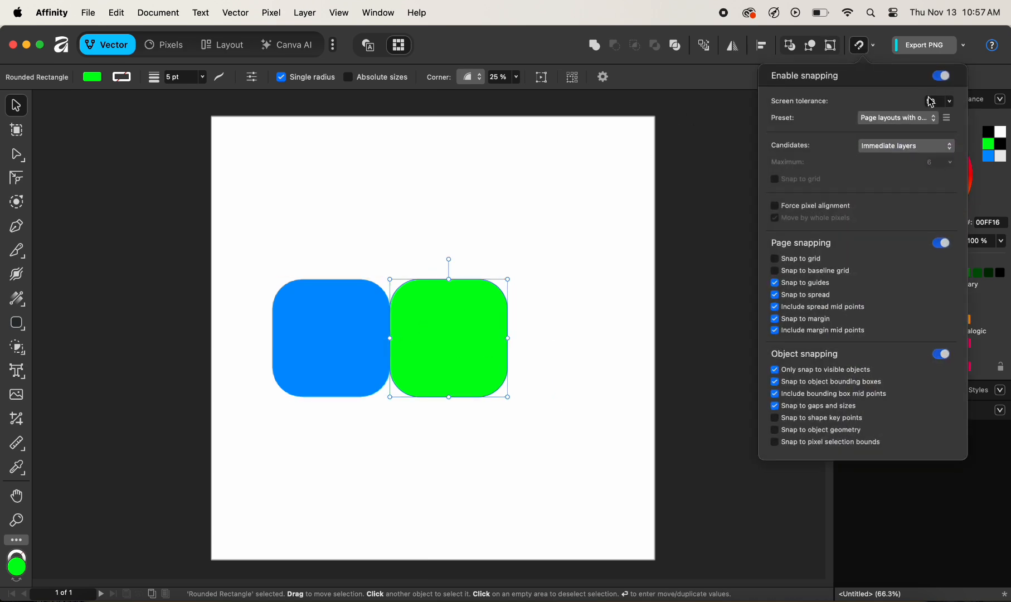
{"action": "left_click", "coordinate": [949, 101]}
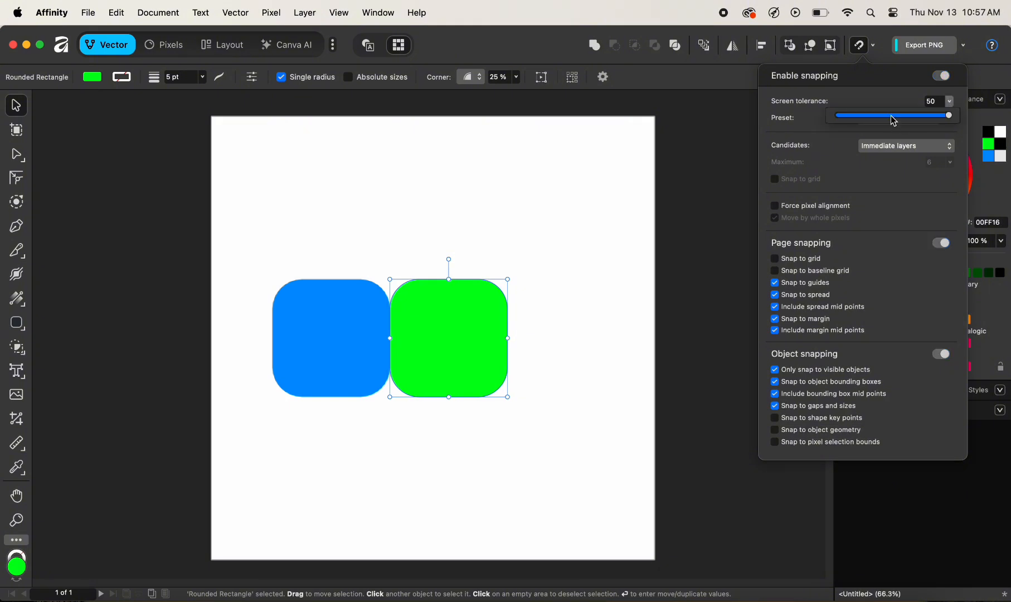
{"action": "left_click_drag", "start_coordinate": [894, 121], "coordinate": [849, 122]}
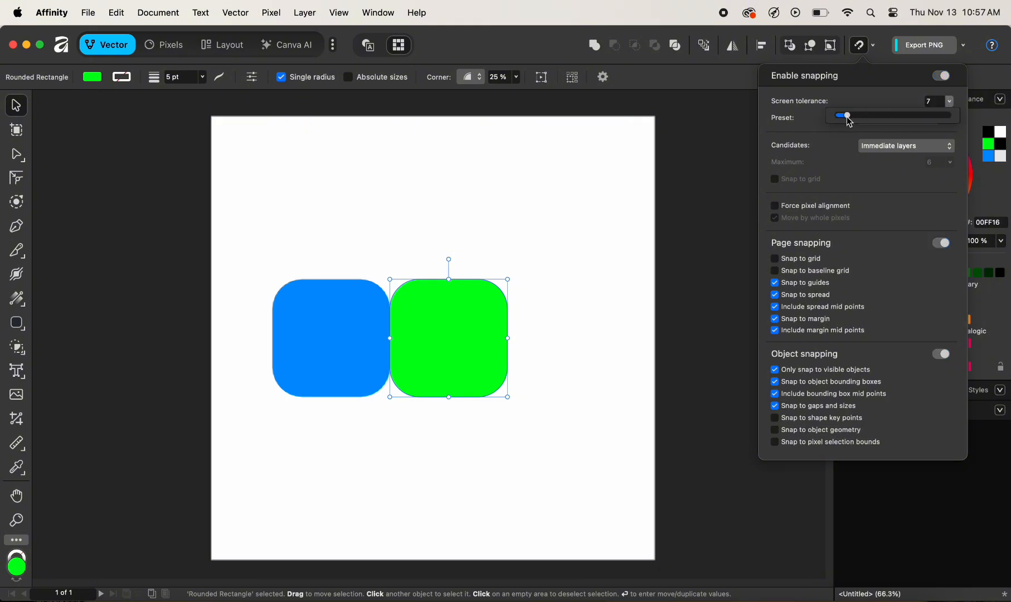
{"action": "left_click", "coordinate": [818, 108]}
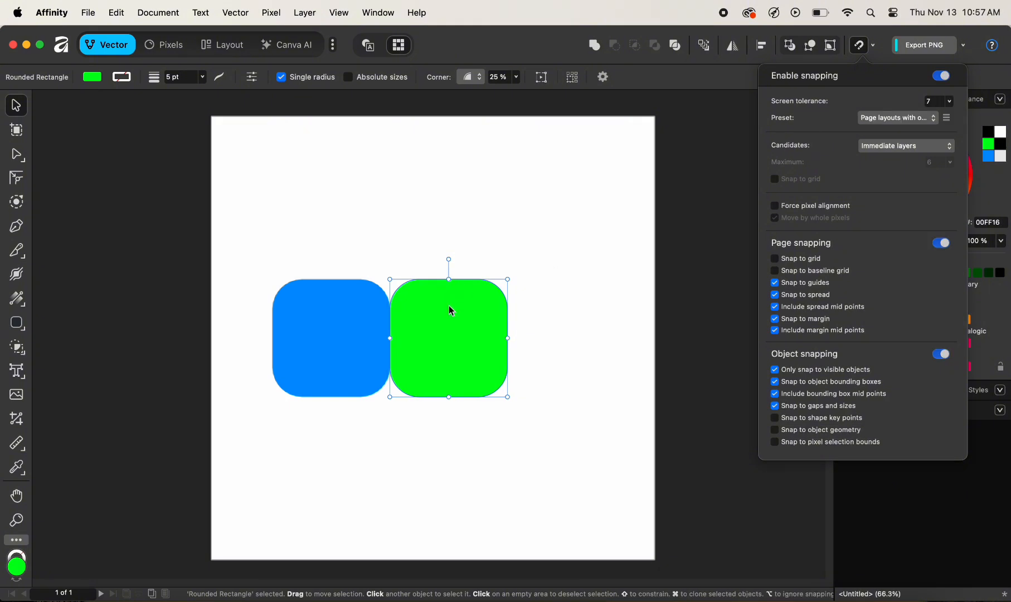
{"action": "mouse_move", "coordinate": [446, 336]}
{"action": "left_mouse_down"}
{"action": "mouse_move", "coordinate": [480, 341]}
{"action": "mouse_move", "coordinate": [448, 341]}
{"action": "left_mouse_up"}
{"action": "left_click", "coordinate": [583, 282]}
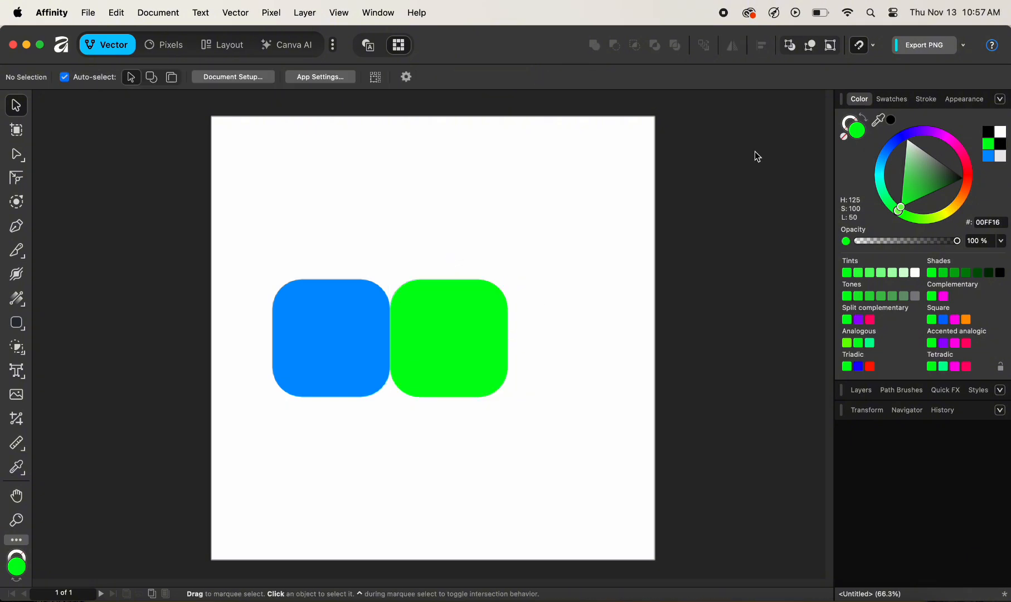
Check the snapping presets, keep Page layouts with objects, and move the green square slightly away from the blue one.
{"action": "left_click", "coordinate": [874, 44]}
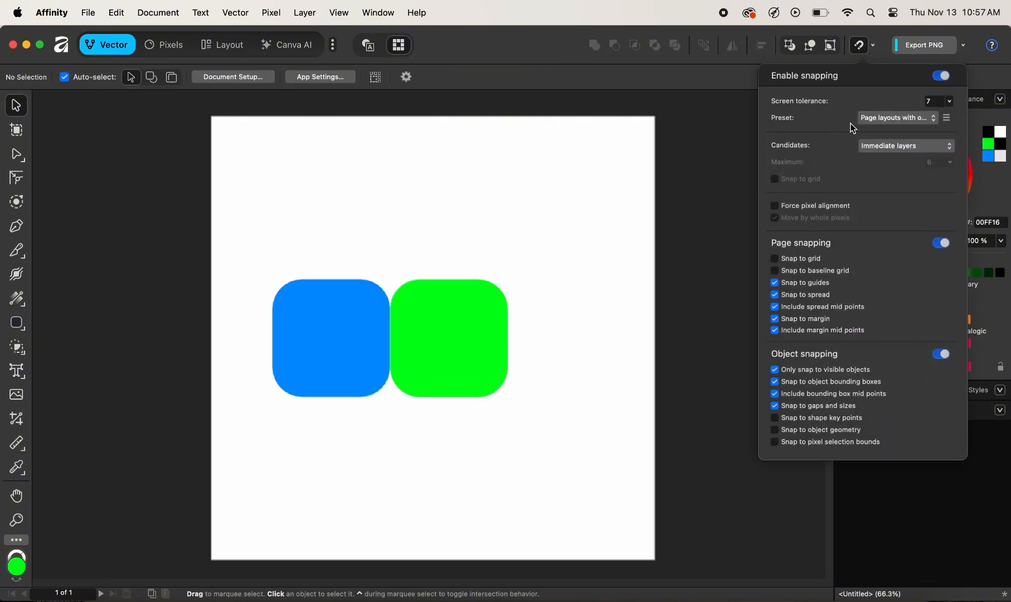
{"action": "left_click", "coordinate": [885, 119]}
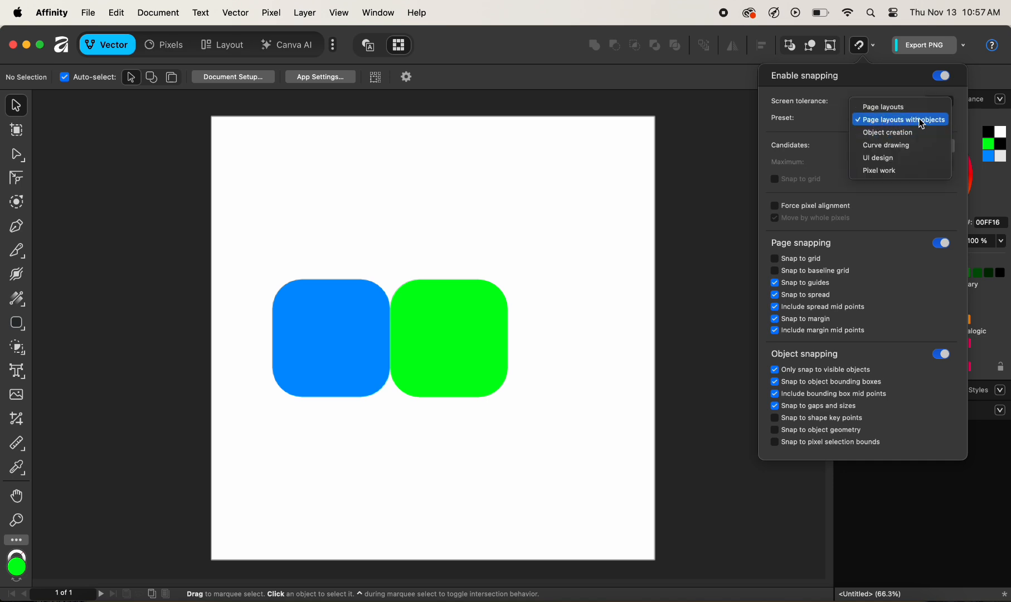
{"action": "left_click", "coordinate": [813, 132]}
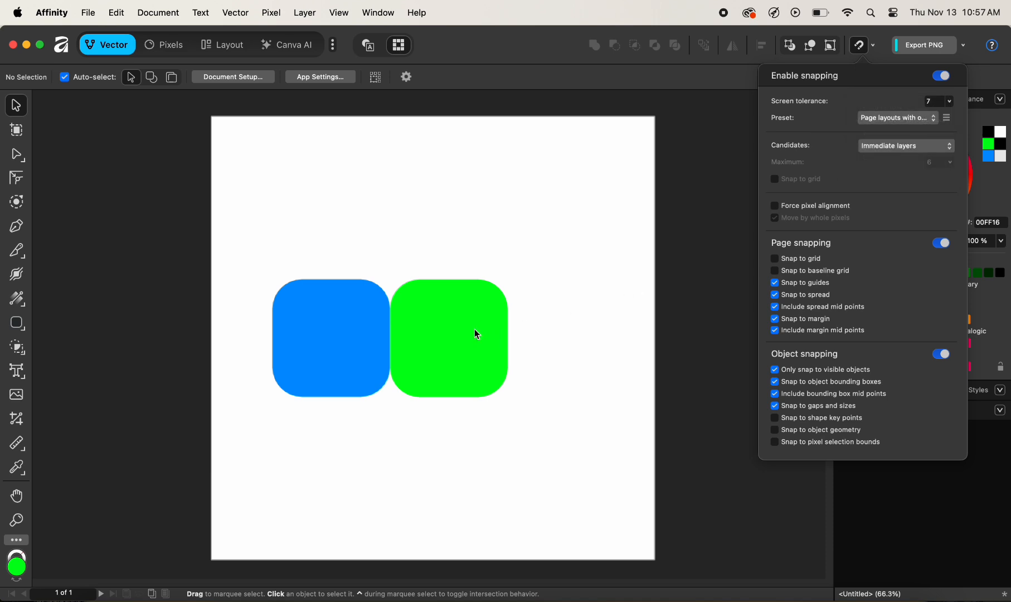
{"action": "left_click_drag", "start_coordinate": [487, 338], "coordinate": [503, 338]}
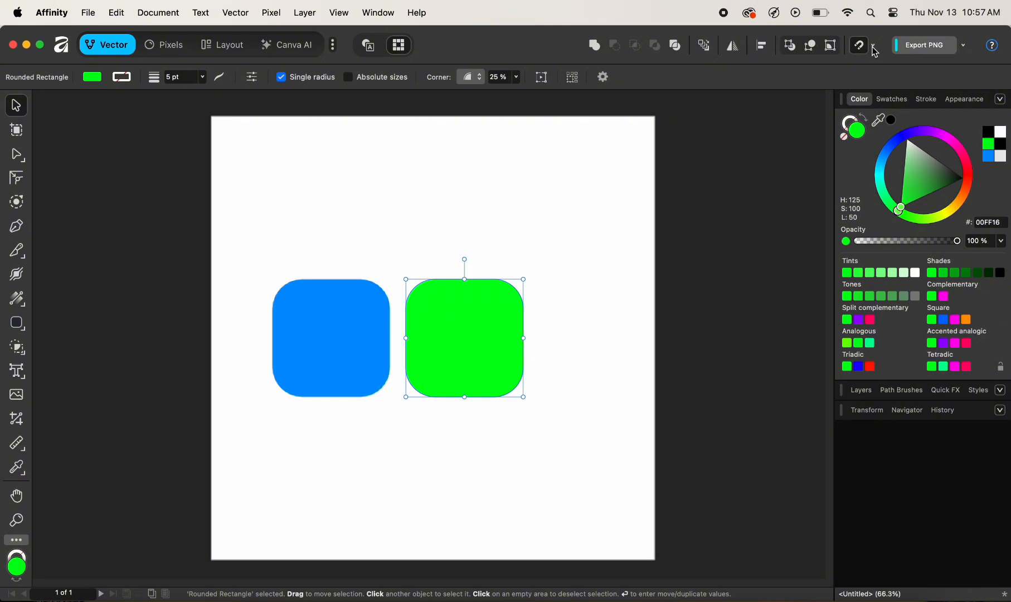
Examine the list of available snapping presets without changing the current one.
{"action": "left_click", "coordinate": [861, 46]}
{"action": "left_click", "coordinate": [885, 123]}
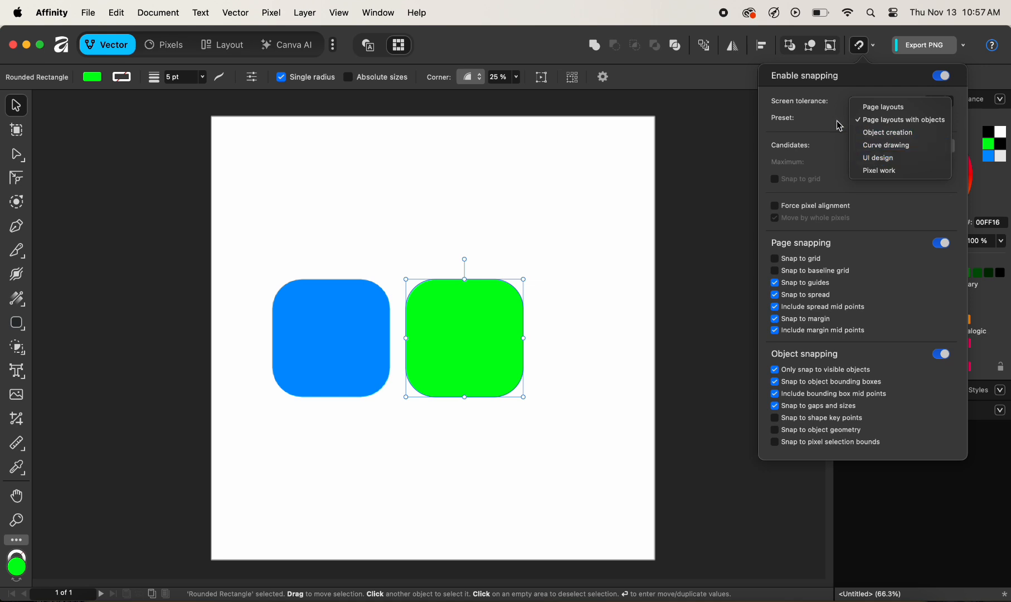
{"action": "left_click", "coordinate": [826, 140]}
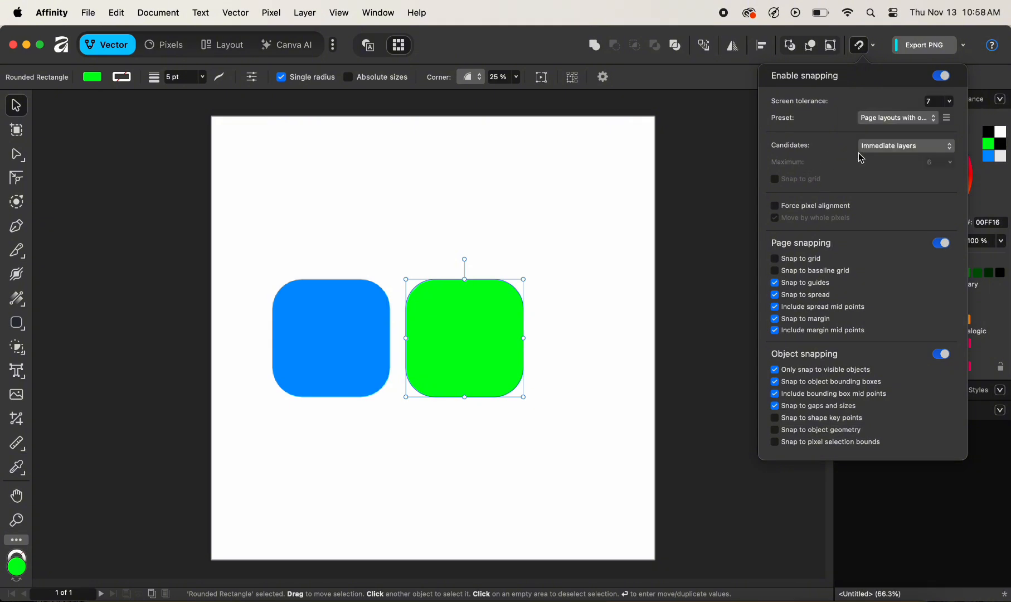
Review the snapping candidate options, keeping Immediate layers, and move the green square slightly closer to the blue one.
{"action": "left_click", "coordinate": [899, 153]}
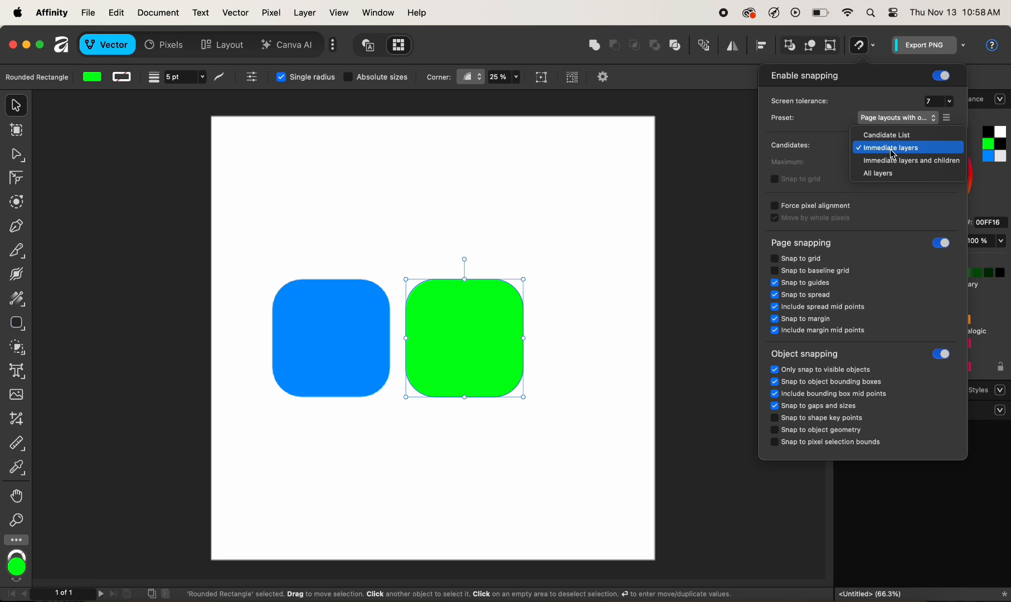
{"action": "left_click", "coordinate": [794, 159]}
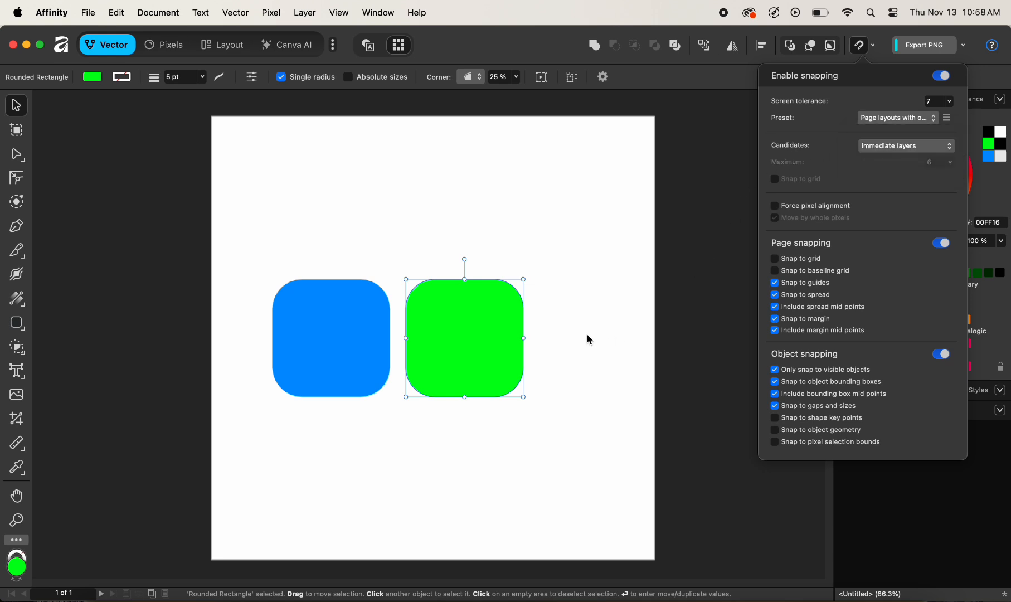
{"action": "mouse_move", "coordinate": [501, 338]}
{"action": "left_mouse_down"}
{"action": "mouse_move", "coordinate": [517, 341]}
{"action": "mouse_move", "coordinate": [497, 339]}
{"action": "left_mouse_up"}
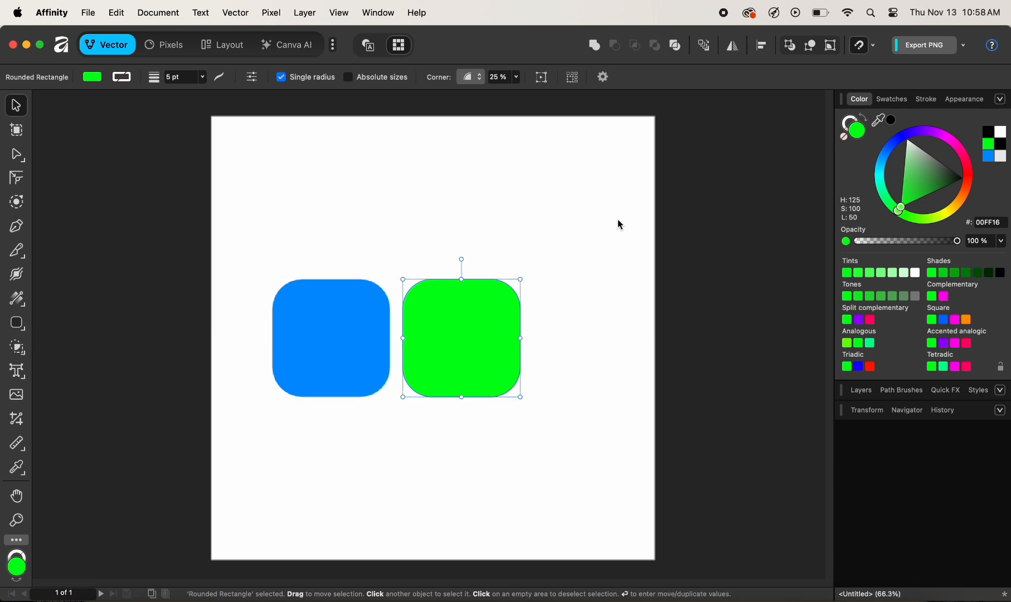
{"action": "left_click", "coordinate": [873, 45]}
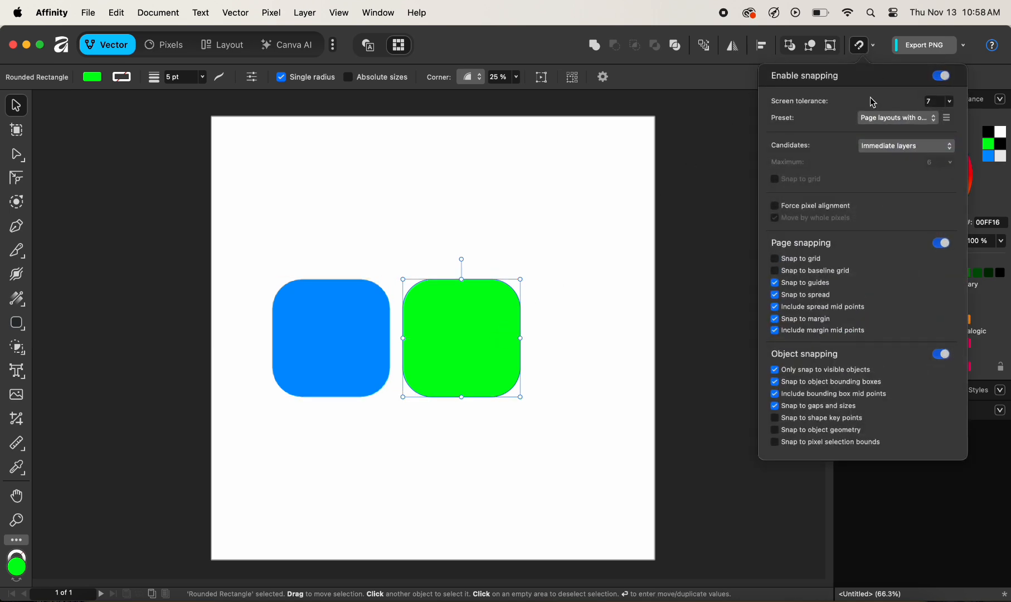
{"action": "left_click", "coordinate": [910, 145]}
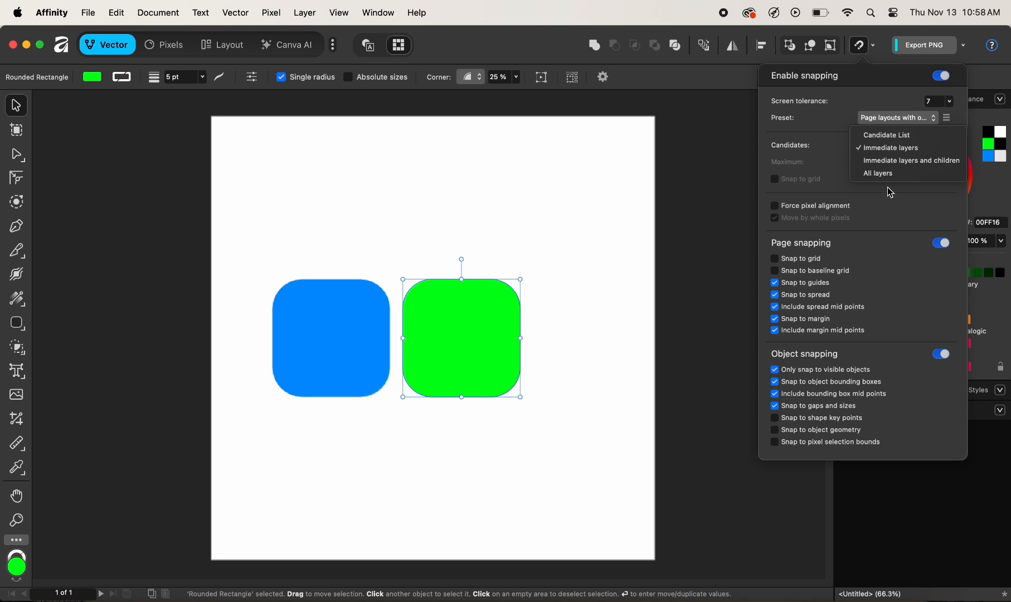
{"action": "left_click", "coordinate": [828, 177]}
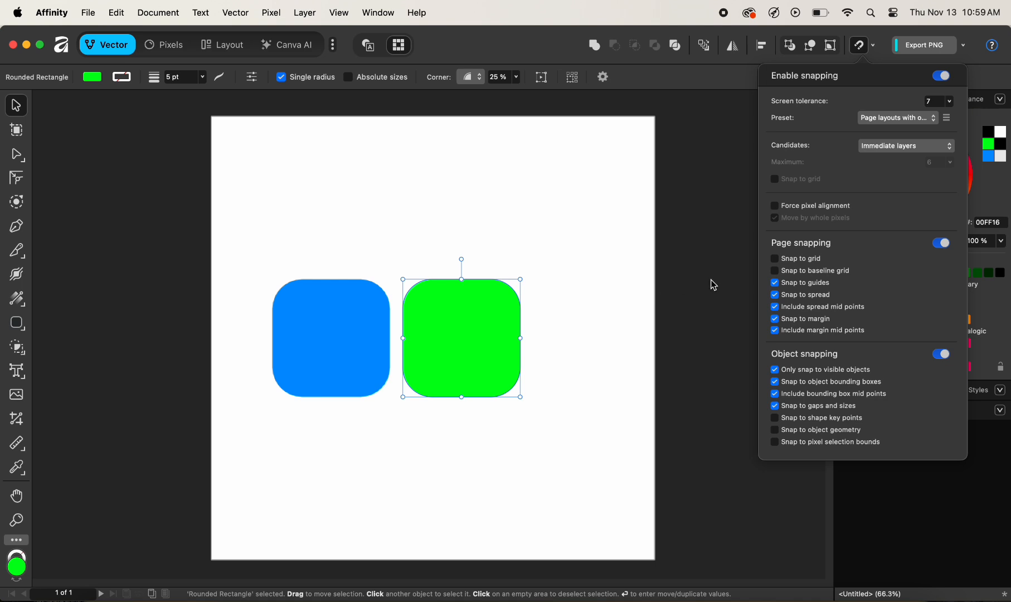
Enable Snap to grid under page snapping and move the green square farther from the blue one, showing the grid temporarily to test the snapping.
{"action": "left_click", "coordinate": [775, 259]}
{"action": "left_click_drag", "start_coordinate": [486, 336], "coordinate": [551, 332]}
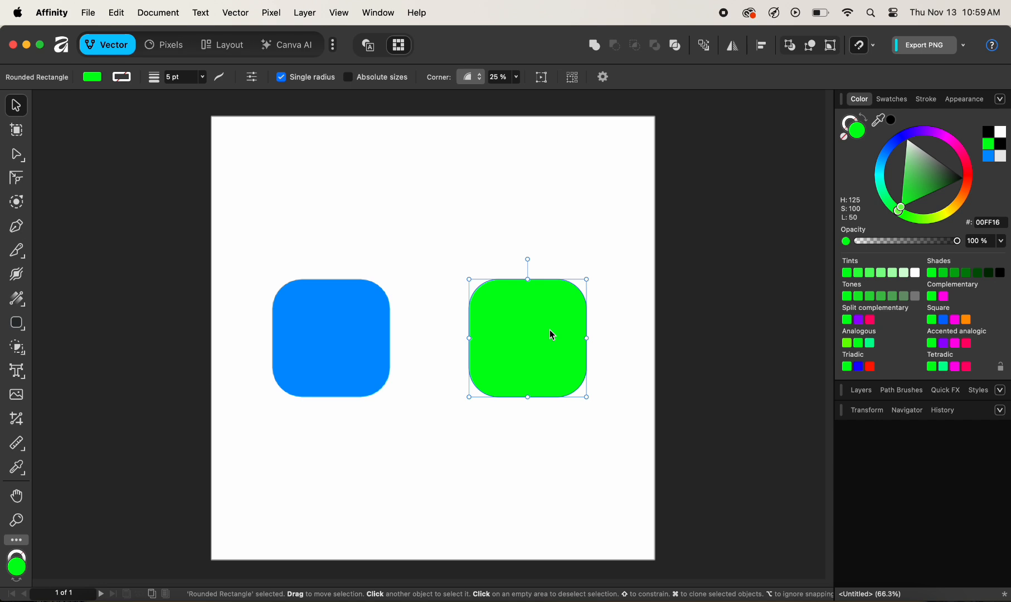
{"action": "key", "text": "super+apostrophe"}
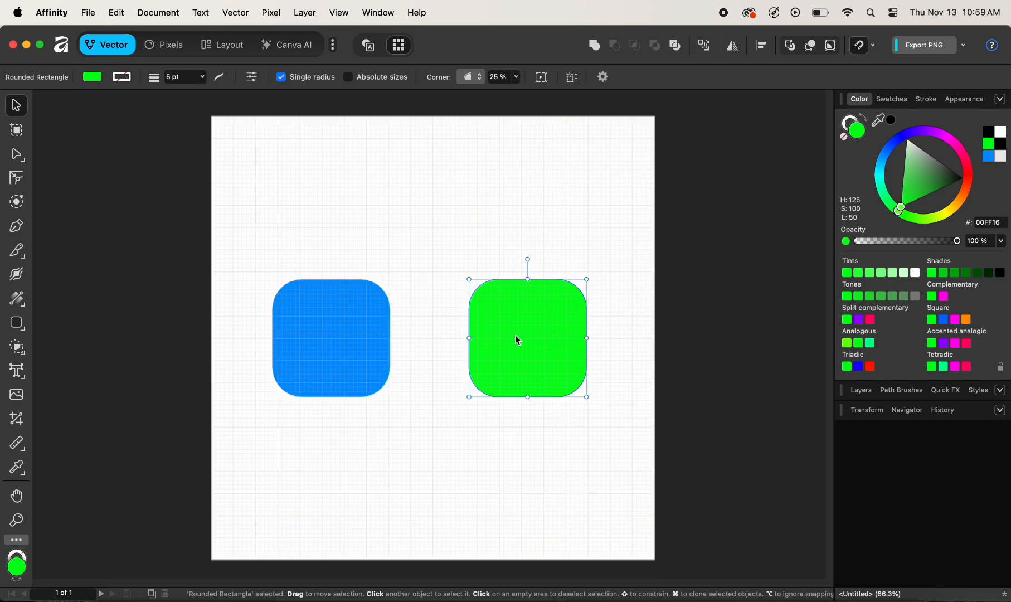
{"action": "left_click", "coordinate": [862, 45]}
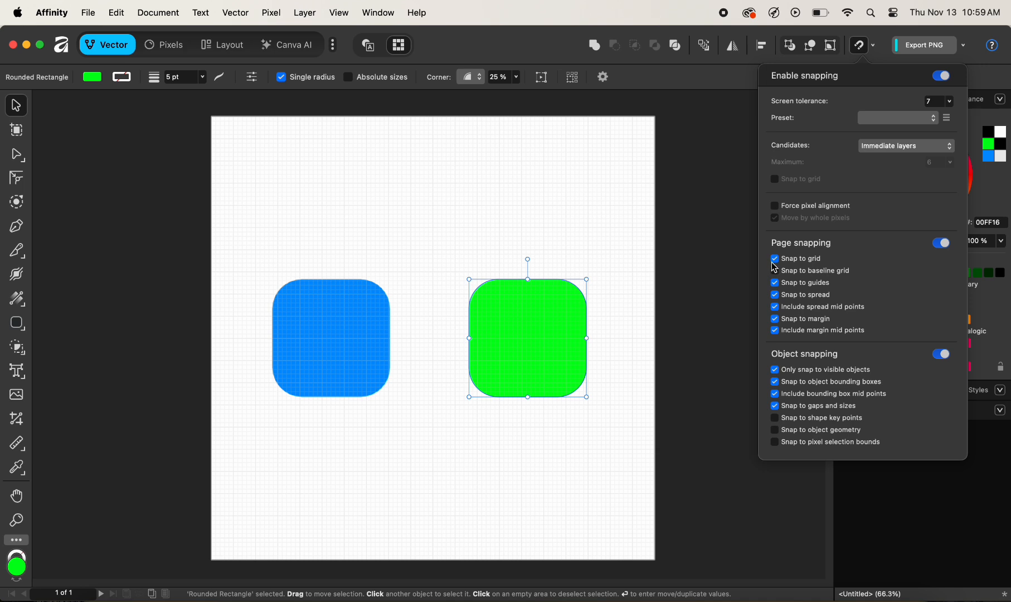
{"action": "mouse_move", "coordinate": [522, 339]}
{"action": "left_mouse_down"}
{"action": "mouse_move", "coordinate": [537, 341]}
{"action": "mouse_move", "coordinate": [508, 340]}
{"action": "mouse_move", "coordinate": [522, 339]}
{"action": "left_mouse_up"}
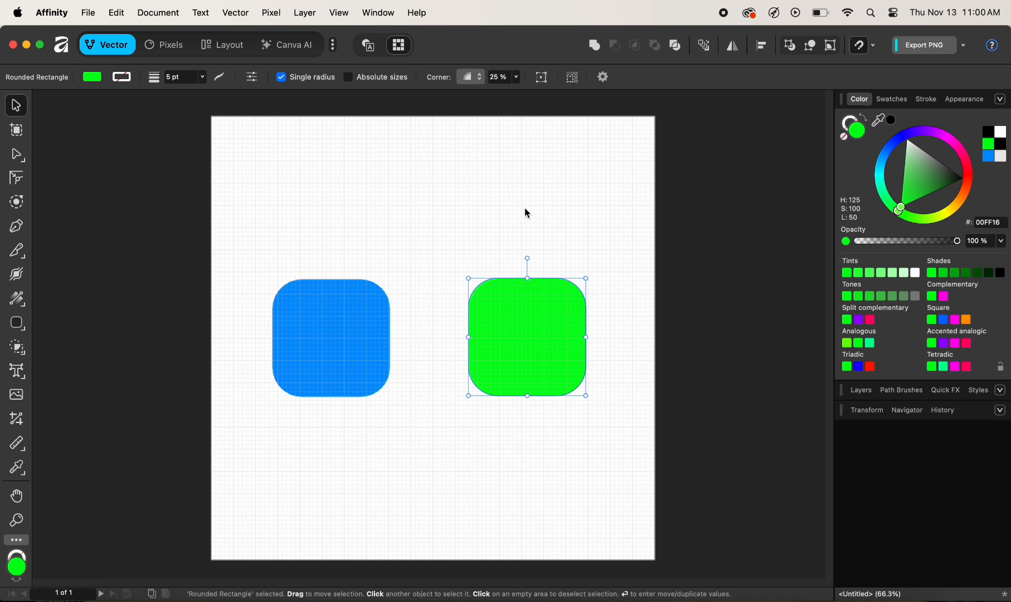
{"action": "key", "text": "super+apostrophe"}
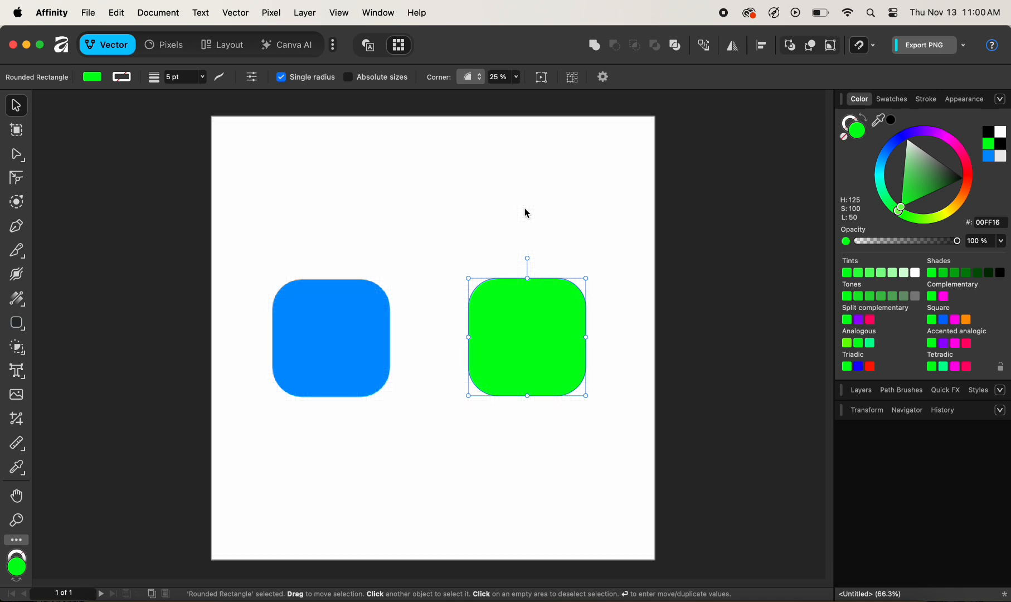
Turn off Snap to grid under page snapping.
{"action": "left_click", "coordinate": [873, 46]}
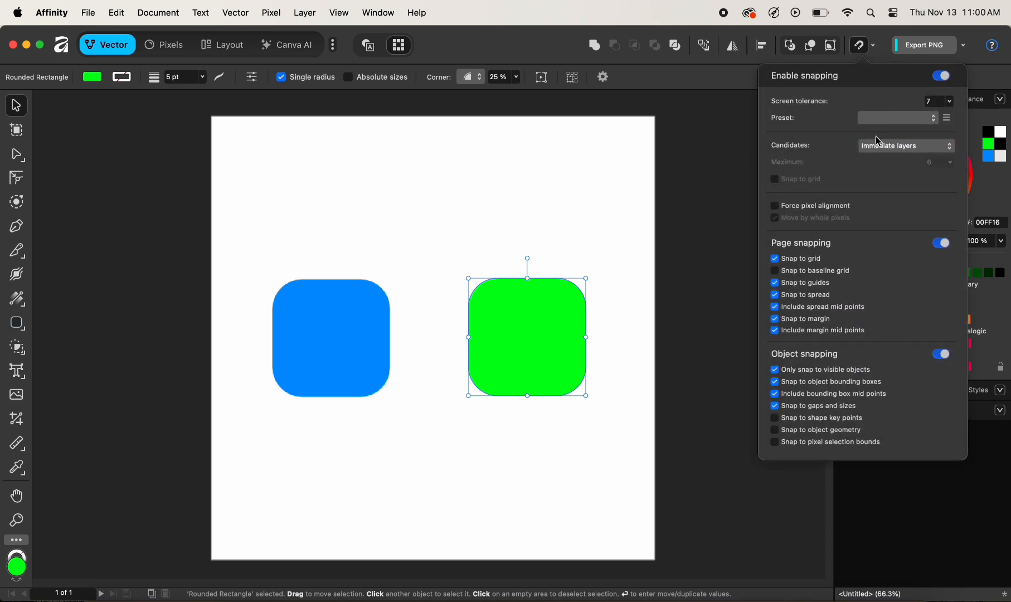
{"action": "left_click", "coordinate": [804, 261]}
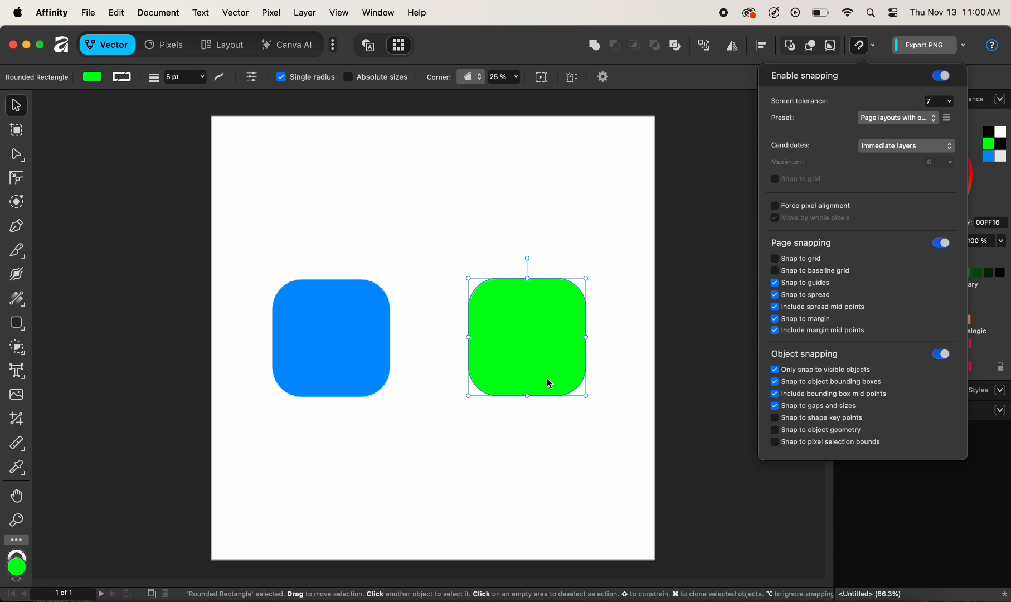
Hide the blue square's layer and nudge the green square slightly downward to test the Only snap to visible objects option.
{"action": "left_click", "coordinate": [358, 366]}
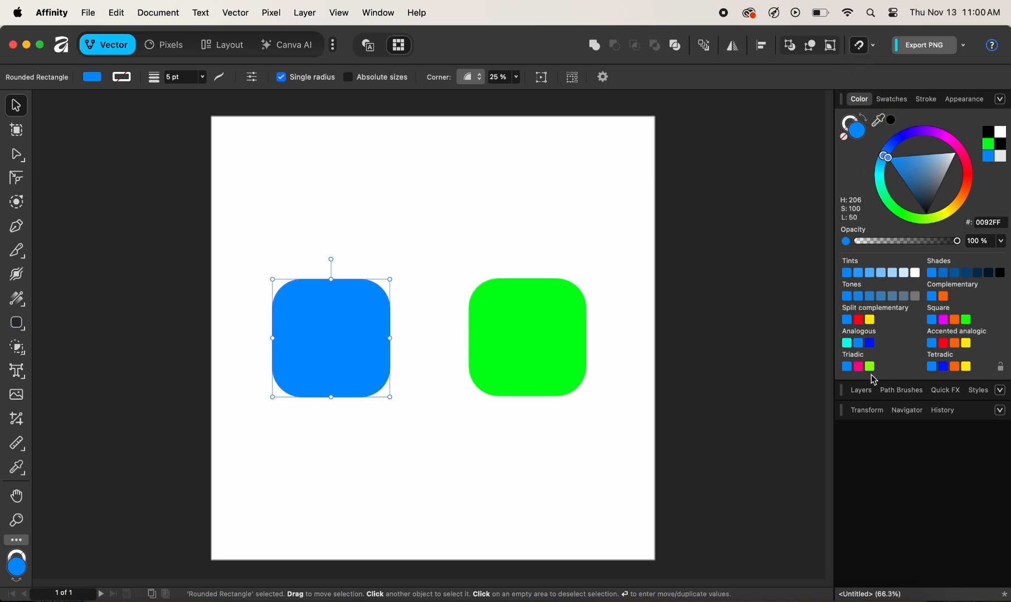
{"action": "left_click", "coordinate": [861, 391]}
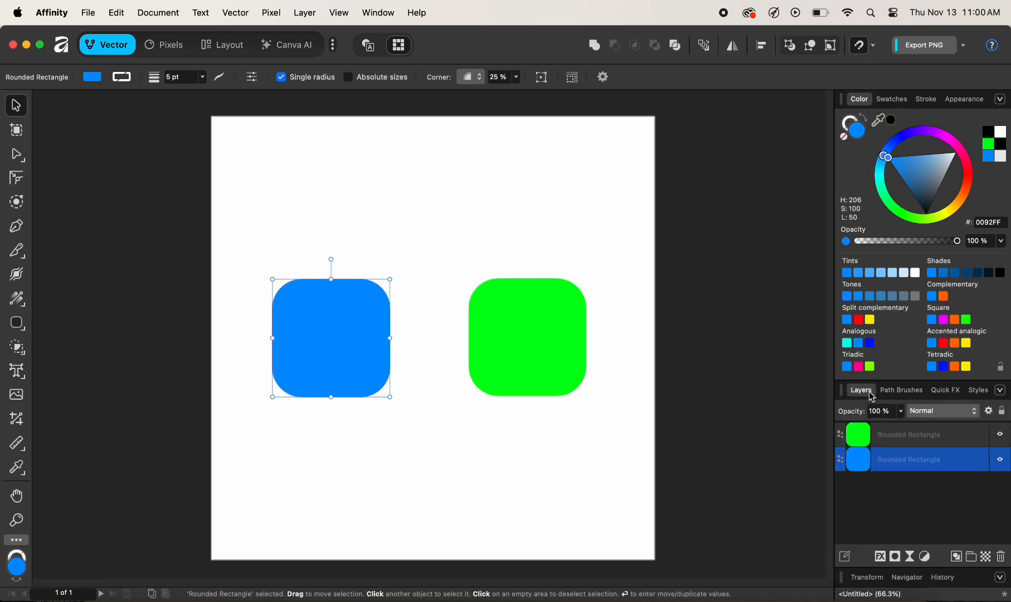
{"action": "left_click", "coordinate": [1001, 461]}
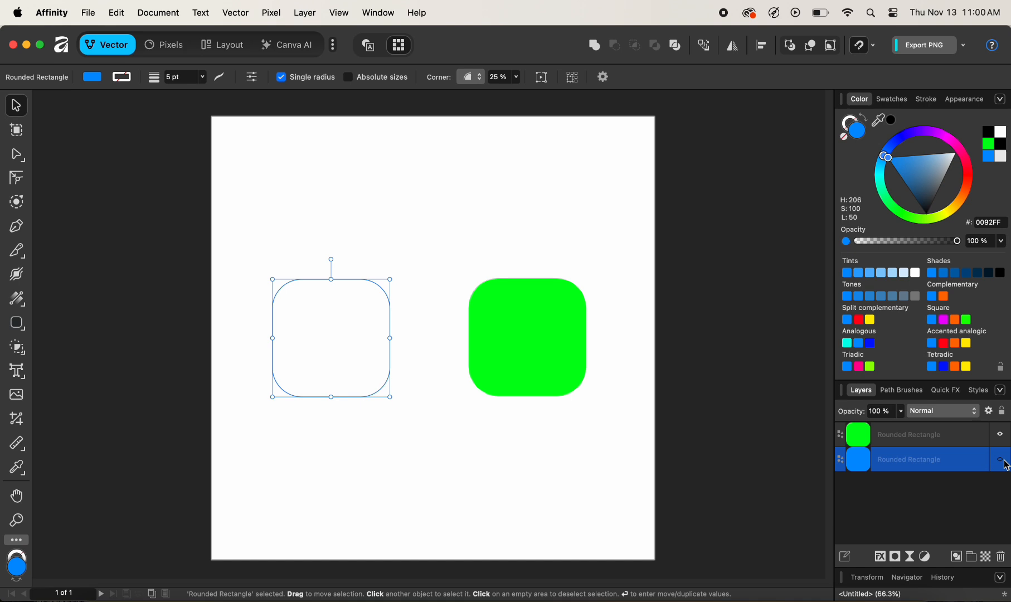
{"action": "left_click", "coordinate": [869, 45]}
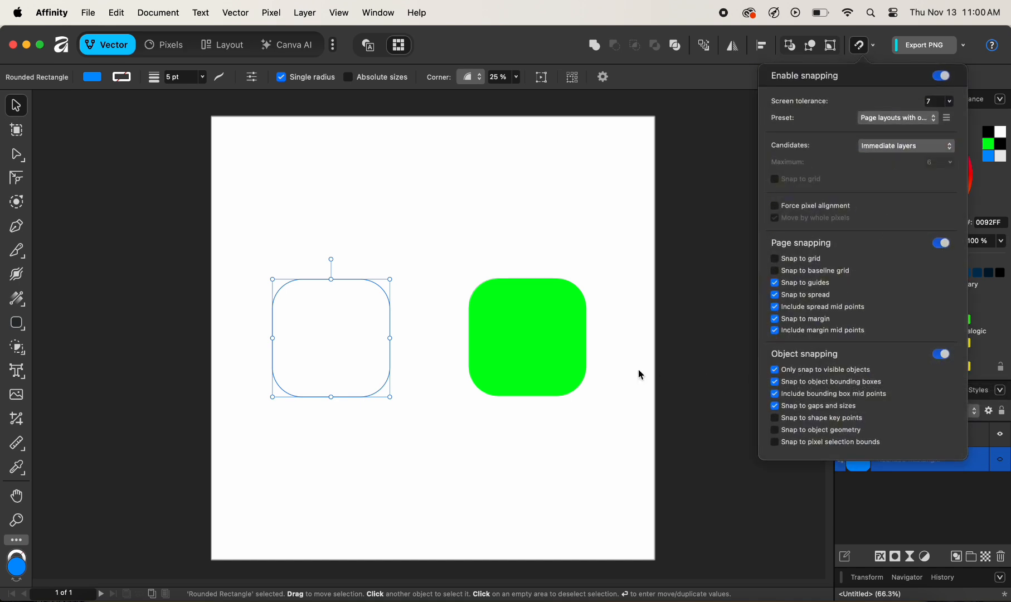
{"action": "left_click", "coordinate": [617, 361]}
{"action": "left_click", "coordinate": [523, 321]}
{"action": "mouse_move", "coordinate": [545, 362]}
{"action": "left_mouse_down"}
{"action": "mouse_move", "coordinate": [526, 350]}
{"action": "mouse_move", "coordinate": [450, 350]}
{"action": "mouse_move", "coordinate": [399, 373]}
{"action": "mouse_move", "coordinate": [404, 362]}
{"action": "mouse_move", "coordinate": [546, 361]}
{"action": "left_mouse_up"}
Enable Force pixel alignment, keeping Move by whole pixels on, and show the blue square's layer again.
{"action": "left_click", "coordinate": [873, 46]}
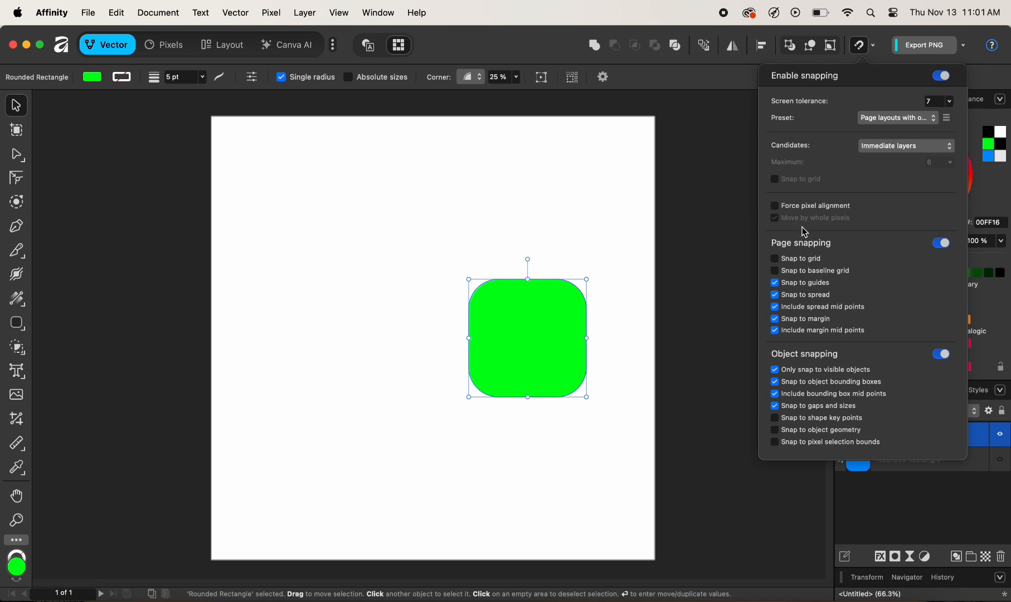
{"action": "left_click", "coordinate": [778, 207]}
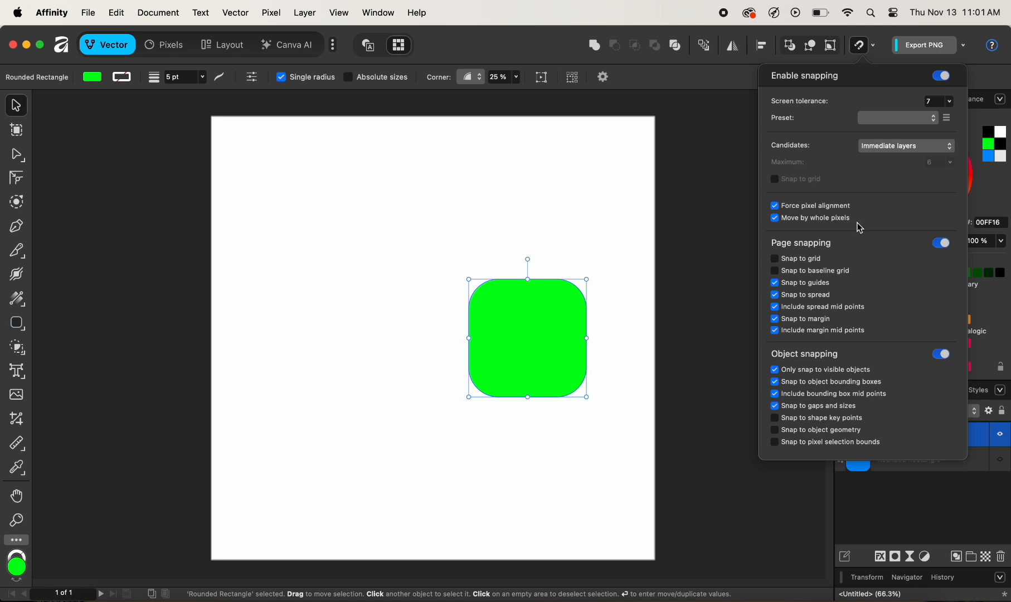
{"action": "left_click", "coordinate": [723, 77]}
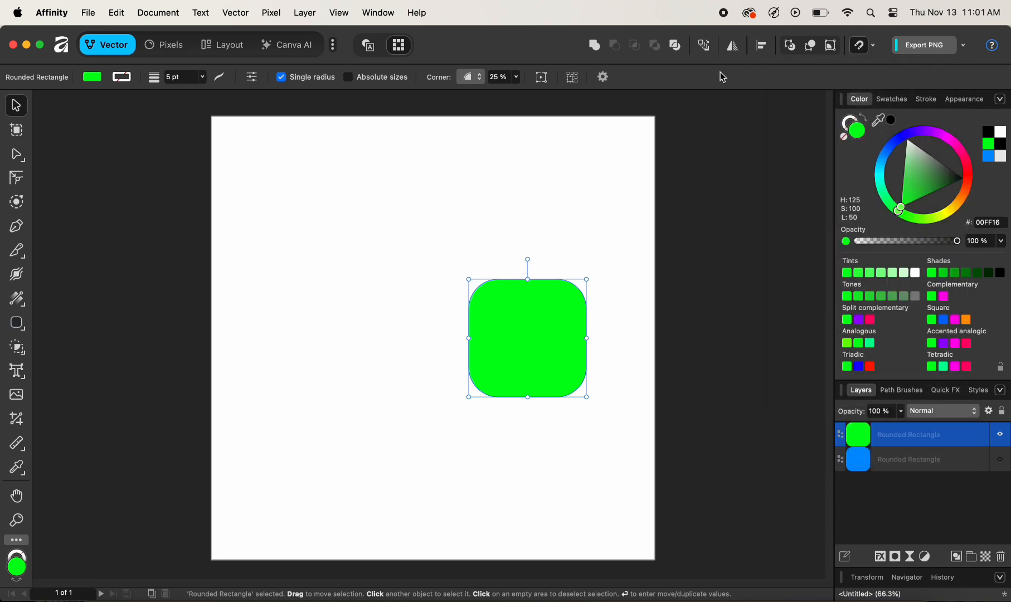
{"action": "left_click", "coordinate": [1001, 462]}
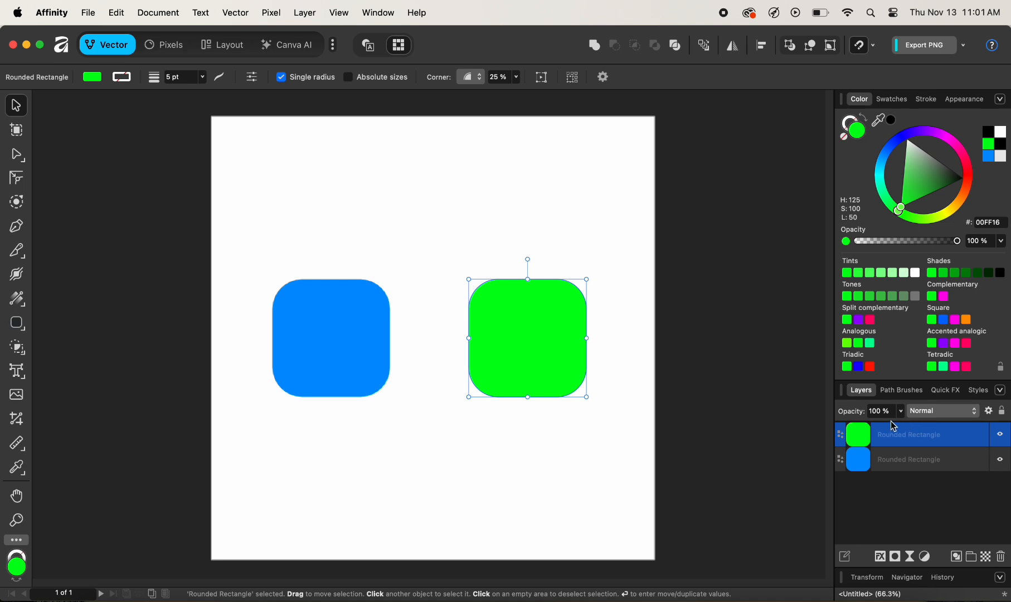
Display the green square's transform values and set its X position to 1161 px.
{"action": "left_click", "coordinate": [857, 392]}
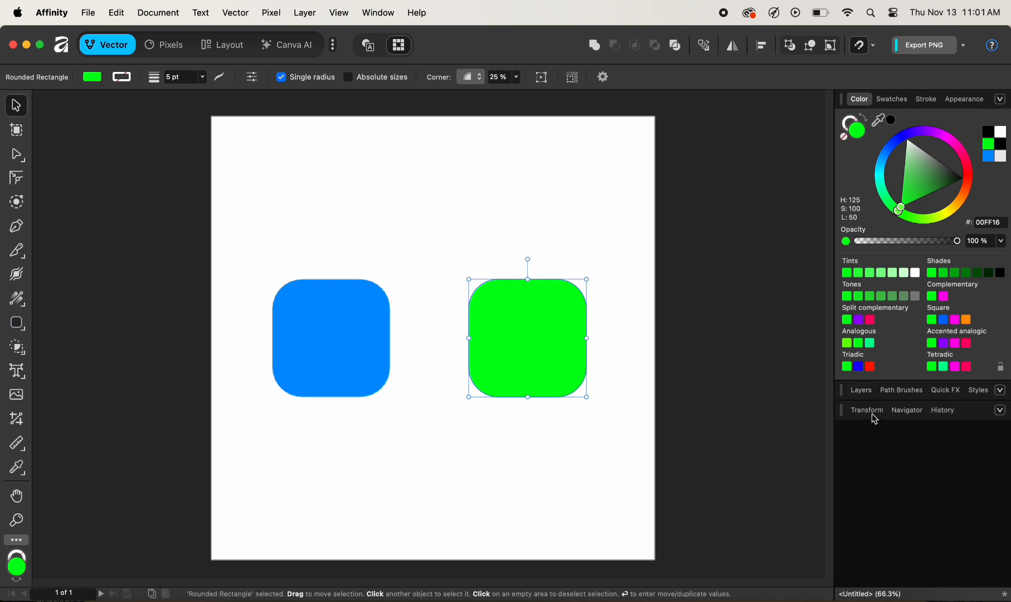
{"action": "left_click", "coordinate": [872, 413]}
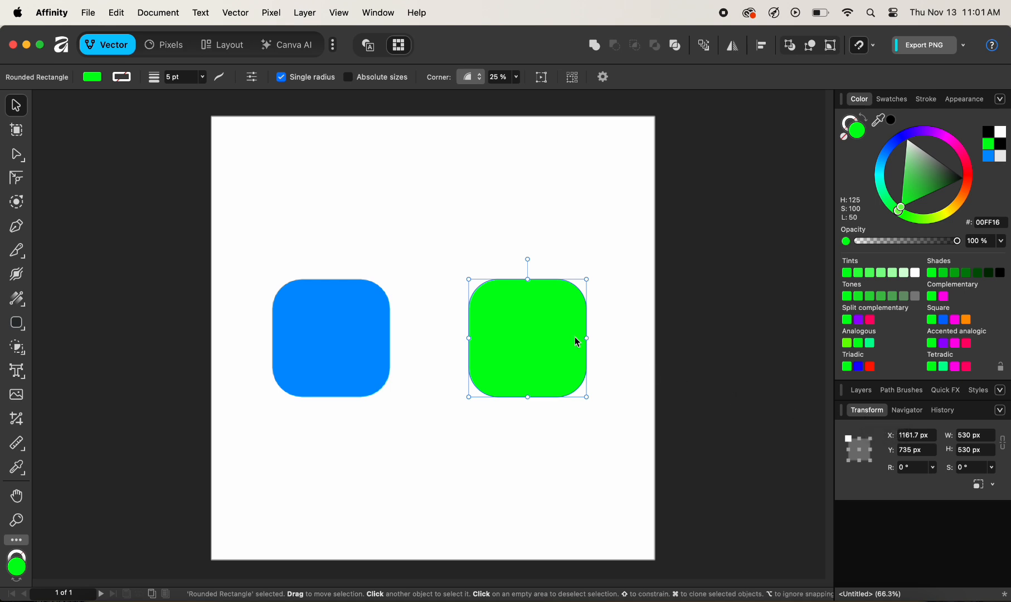
{"action": "left_click", "coordinate": [917, 436]}
{"action": "type", "text": "1161"}
{"action": "key", "text": "Return"}
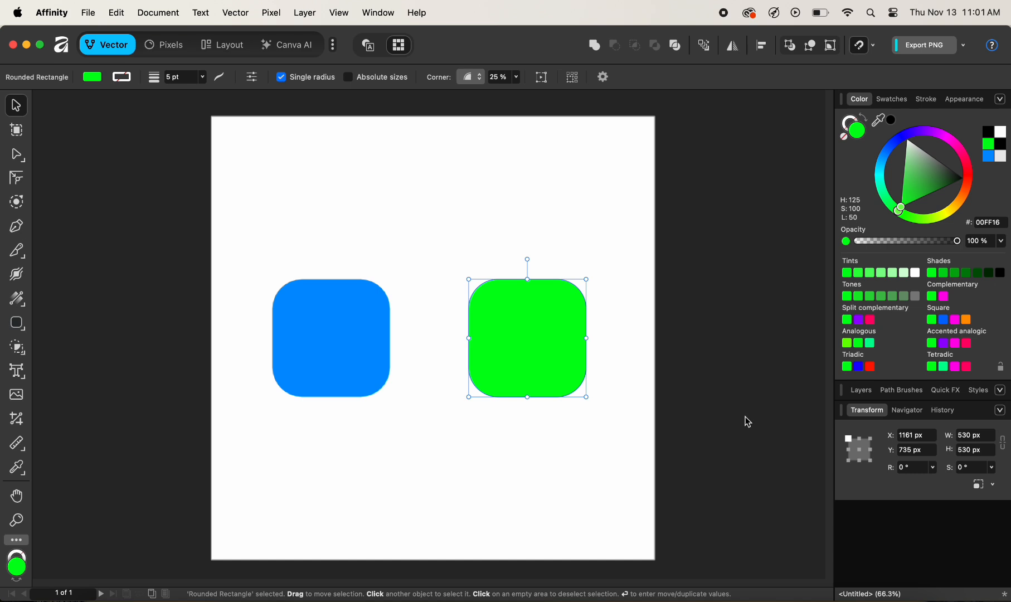
Move the green square down, up and down again to test whole-pixel movement, leaving it at about X 1188 px, Y 694 px.
{"action": "left_click_drag", "start_coordinate": [521, 334], "coordinate": [536, 362]}
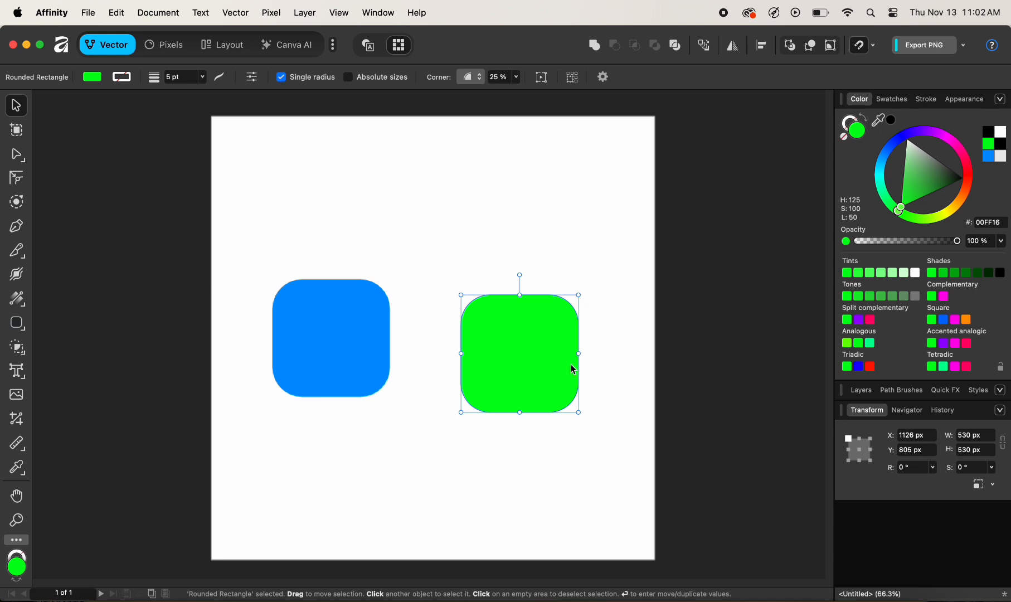
{"action": "left_click_drag", "start_coordinate": [508, 369], "coordinate": [519, 287]}
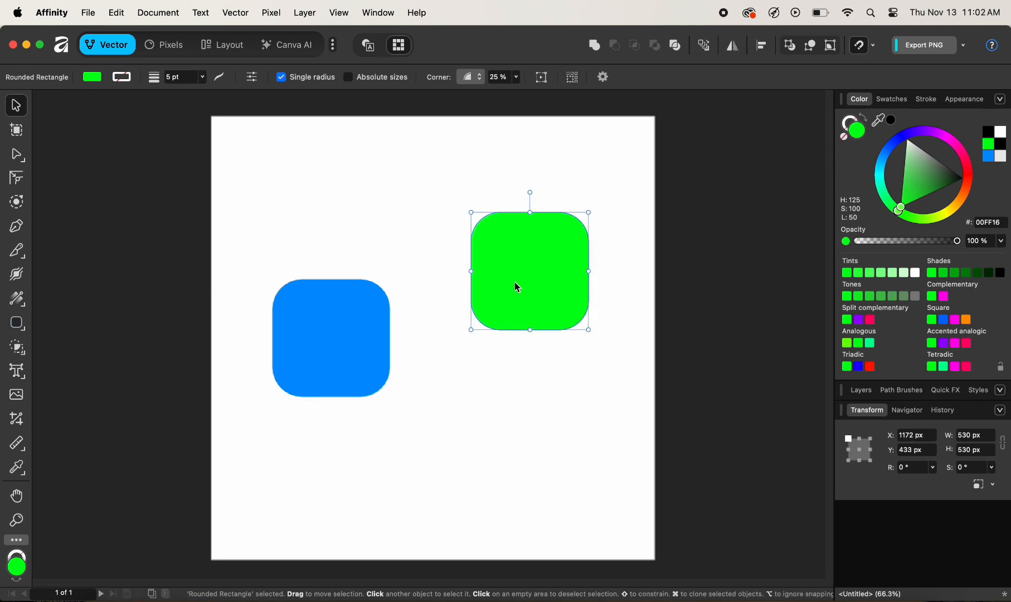
{"action": "left_click", "coordinate": [874, 45]}
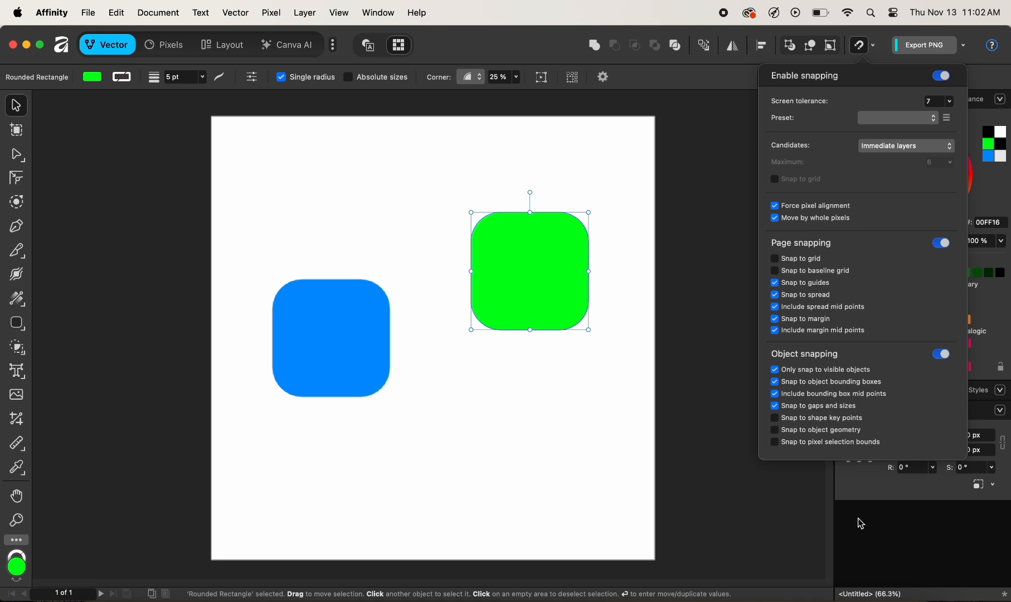
{"action": "left_click", "coordinate": [857, 503]}
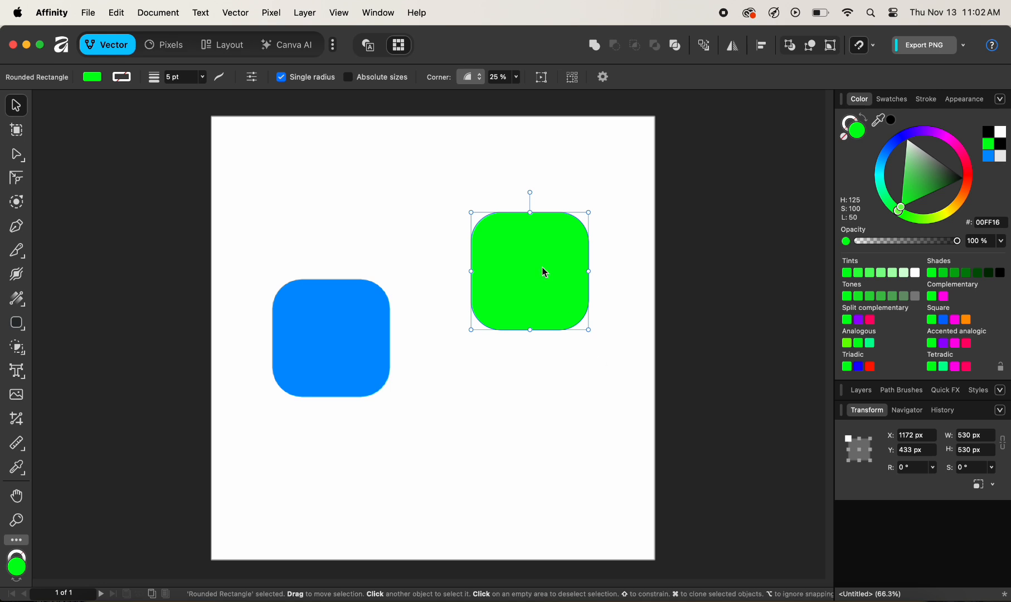
{"action": "left_click_drag", "start_coordinate": [543, 267], "coordinate": [547, 325]}
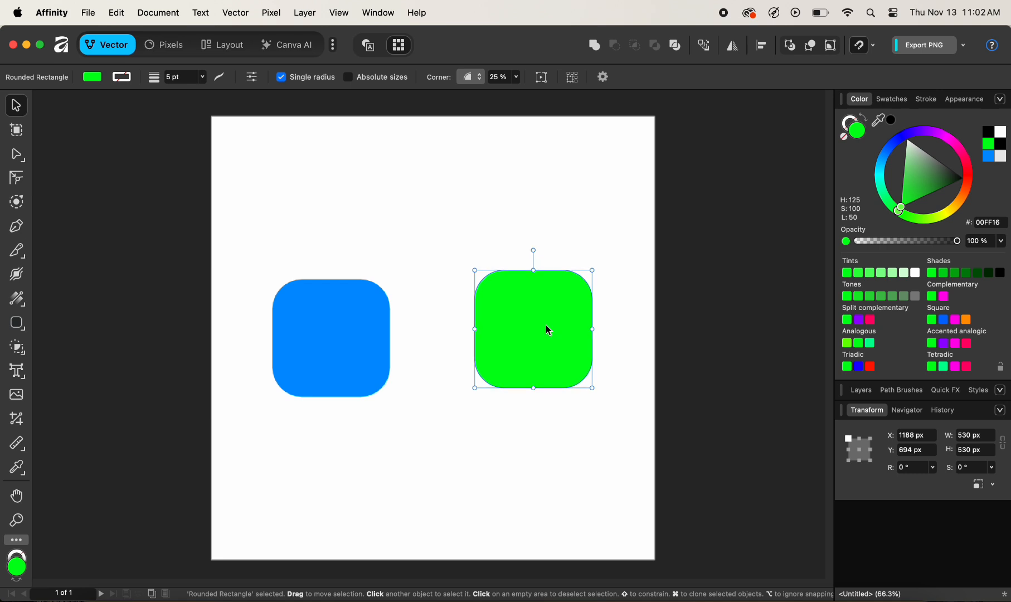
Turn off Force pixel alignment and move the green square closer to the blue one, to about X 1134 px, Y 649 px.
{"action": "left_click", "coordinate": [865, 46]}
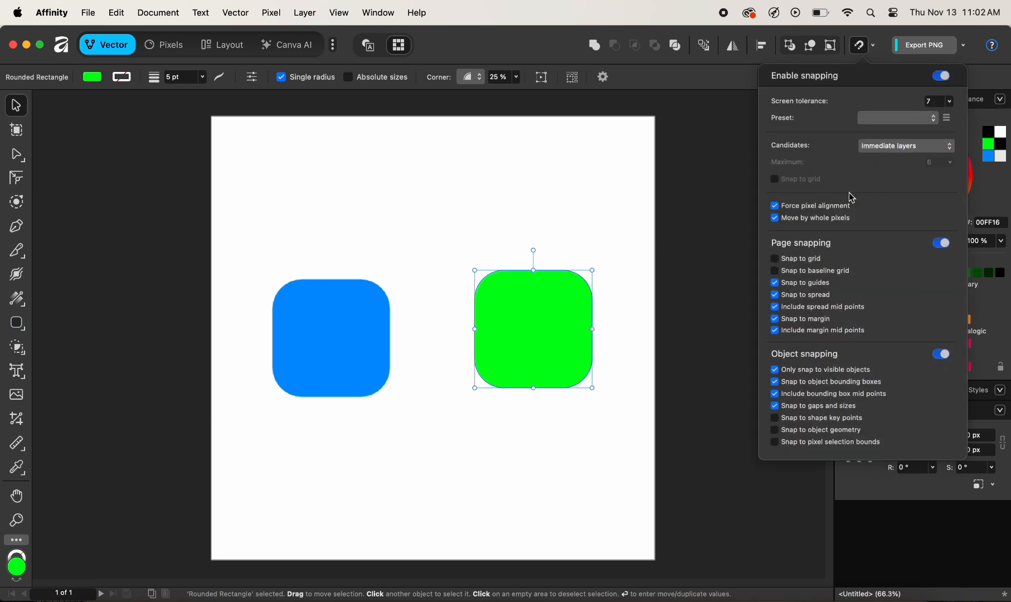
{"action": "left_click", "coordinate": [776, 206]}
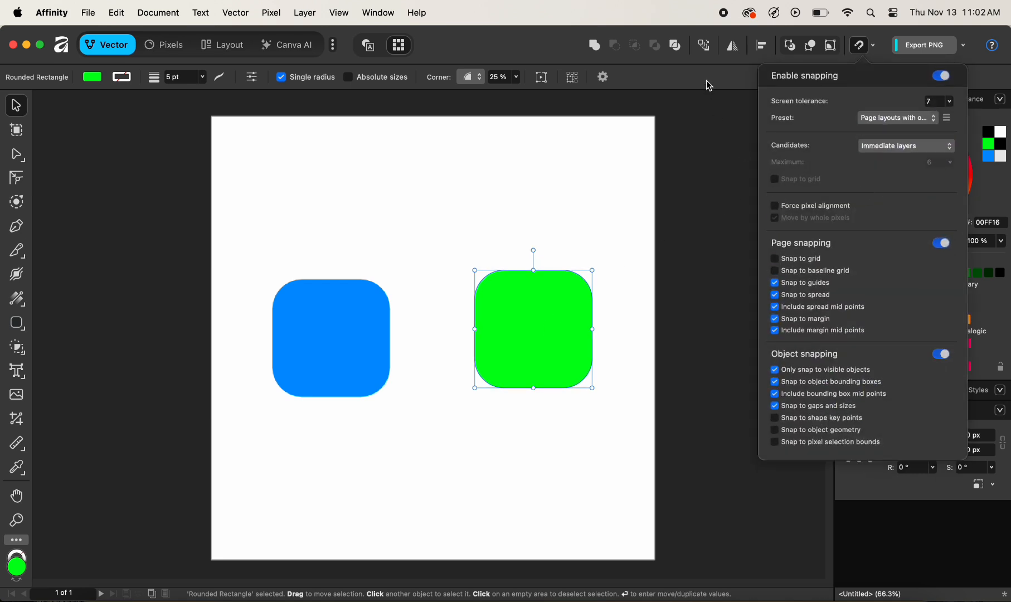
{"action": "left_click", "coordinate": [709, 82]}
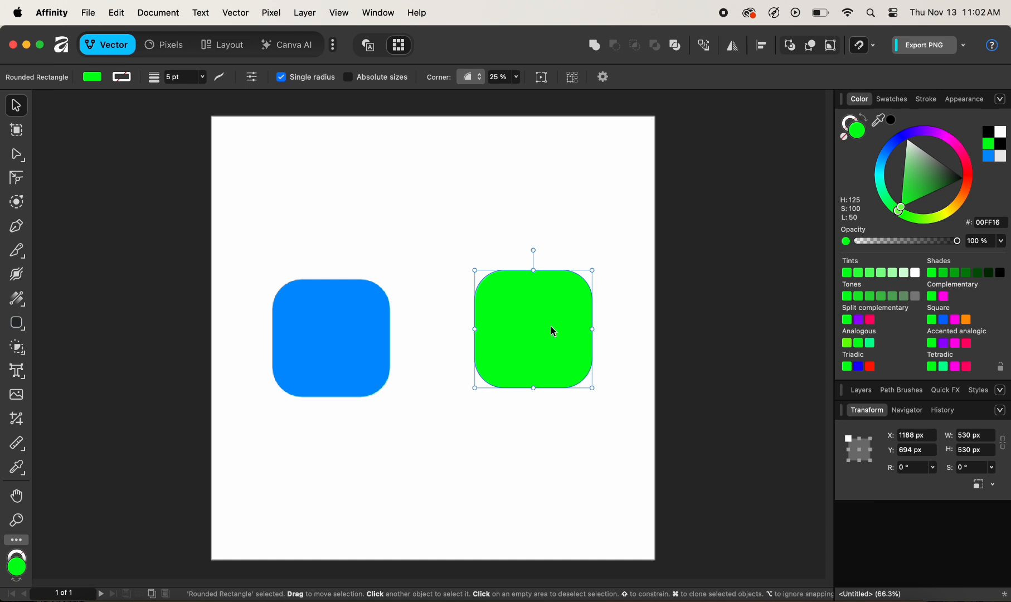
{"action": "left_click_drag", "start_coordinate": [552, 330], "coordinate": [521, 332]}
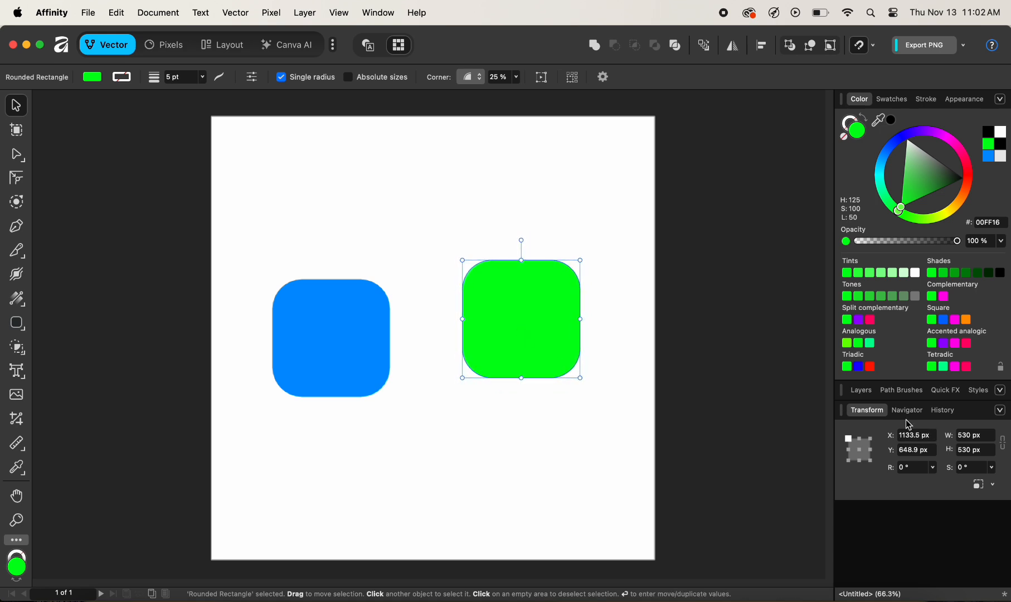
Review the pixel alignment options in the snapping settings without changing them, and deselect the green square.
{"action": "left_click", "coordinate": [874, 47]}
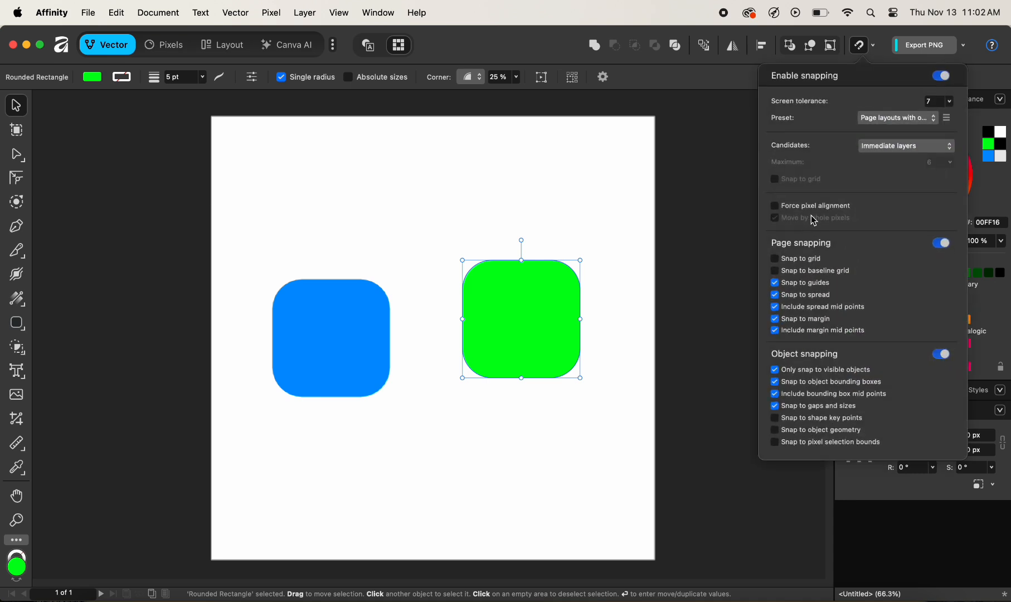
{"action": "left_click", "coordinate": [883, 51]}
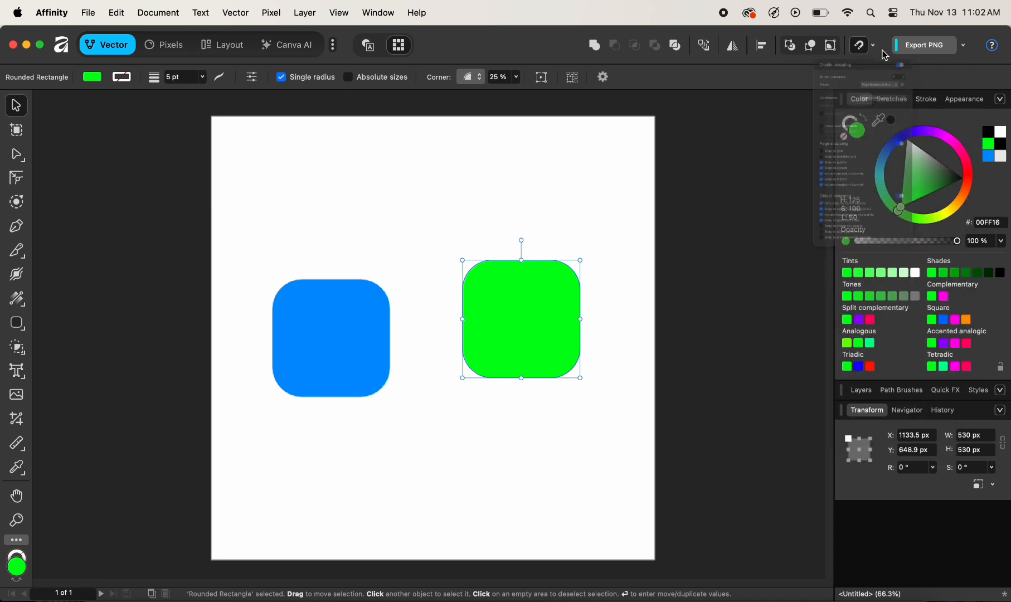
{"action": "left_click", "coordinate": [606, 202]}
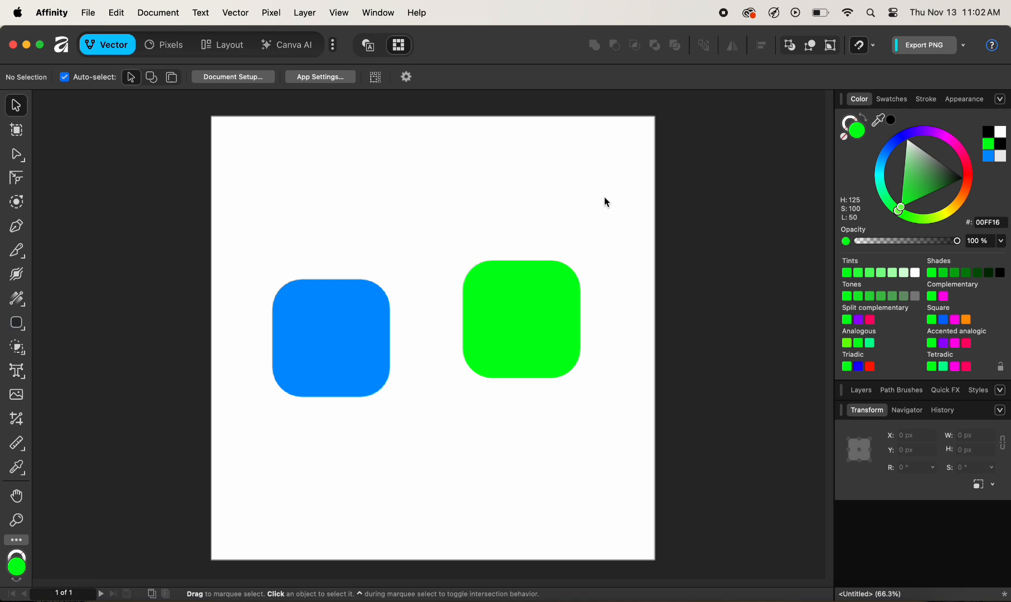